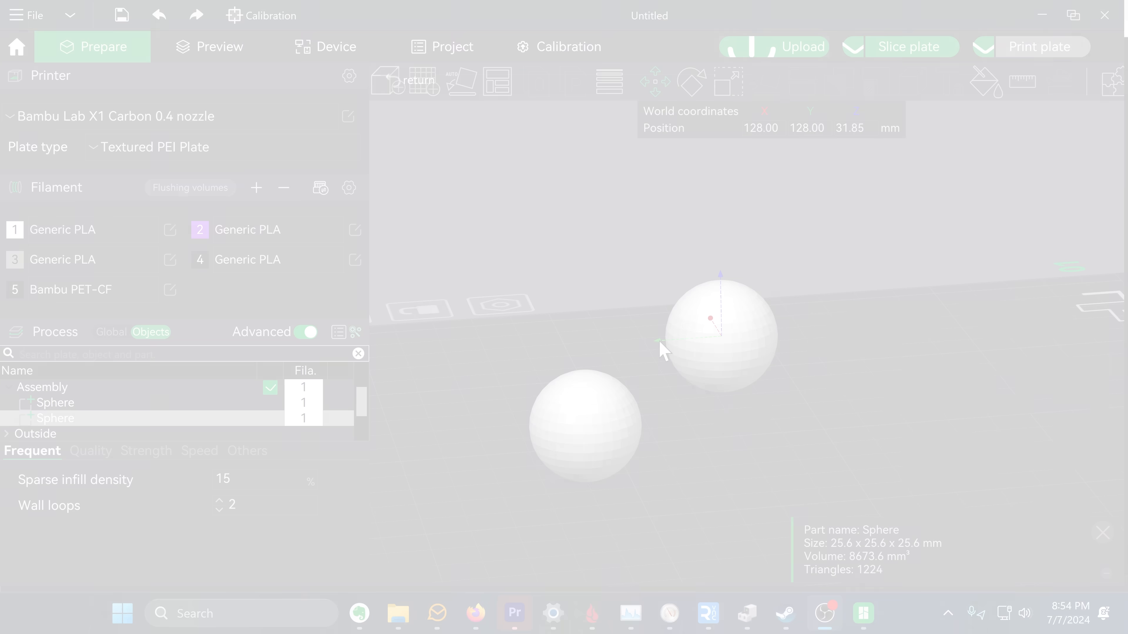
# Step: Export the stacked two-sphere assembly as a single STL file named TWO
pyautogui.moveTo(660, 350); pyautogui.dragTo(570, 353)
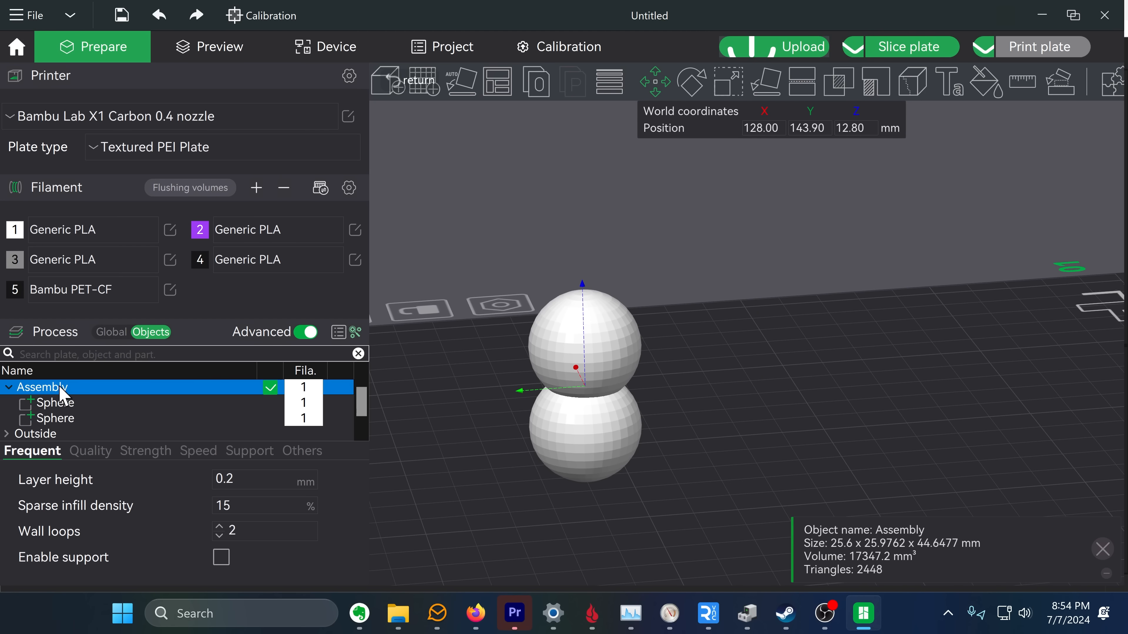
pyautogui.rightClick(64, 395)
pyautogui.click(128, 527)
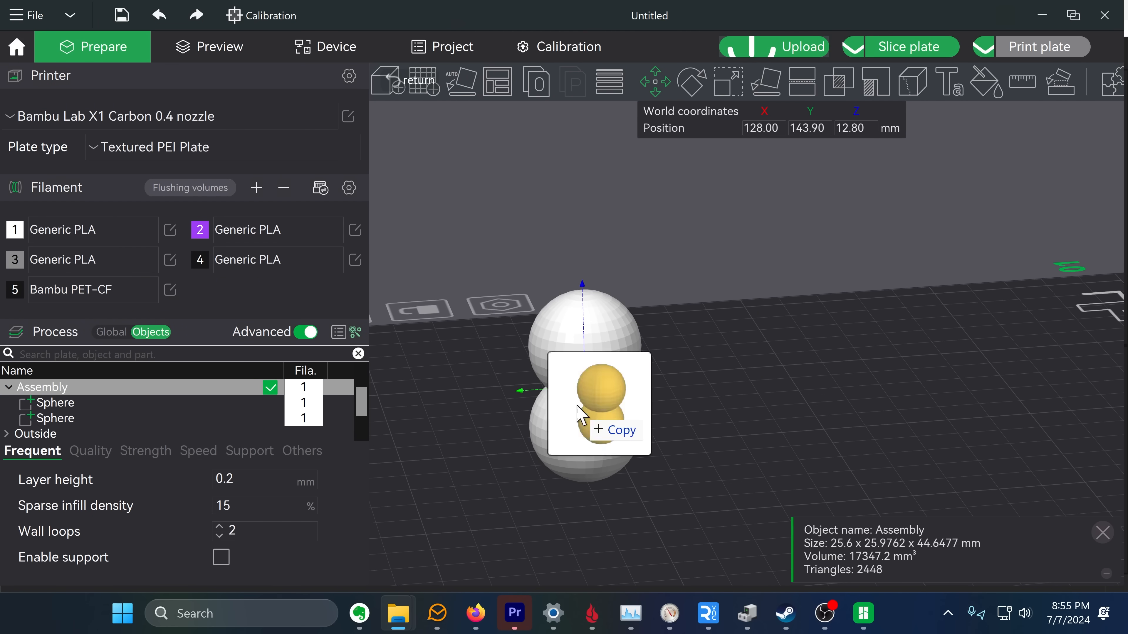
pyautogui.moveTo(579, 414); pyautogui.dragTo(870, 417)
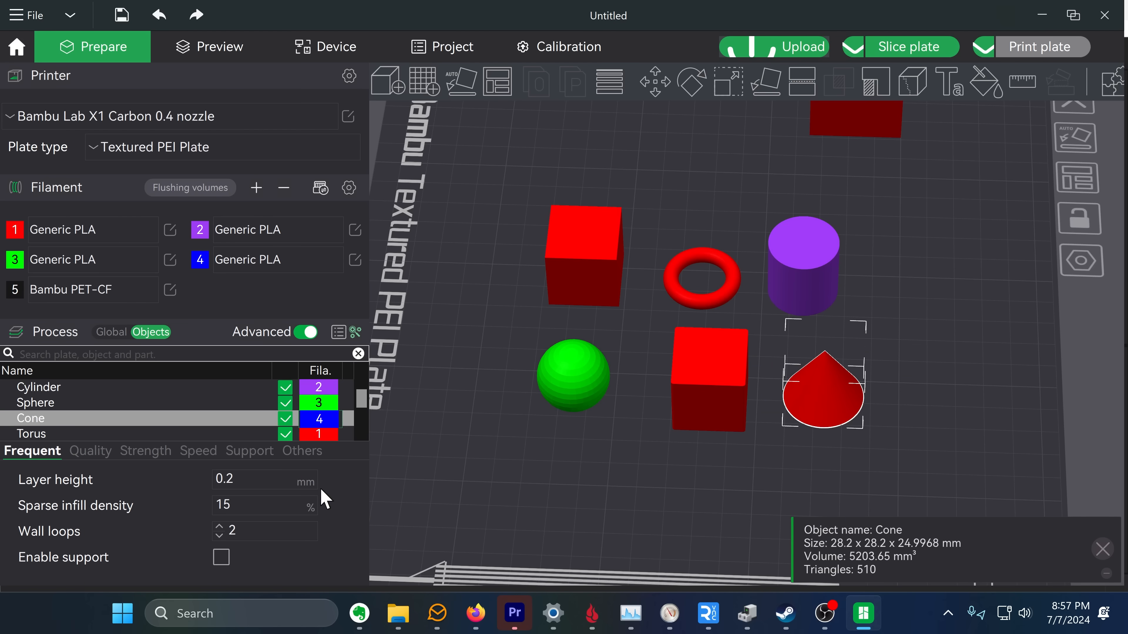
# Step: Slice the plate holding the multicolour primitive assembly and preview the sliced result
pyautogui.click(323, 508)
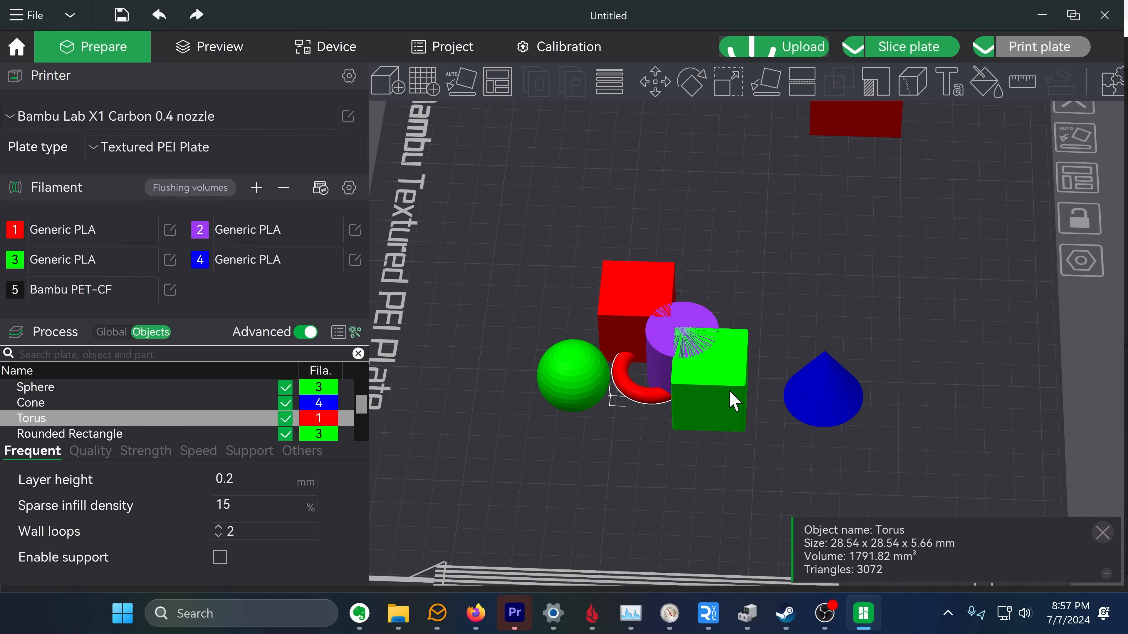
pyautogui.click(577, 365)
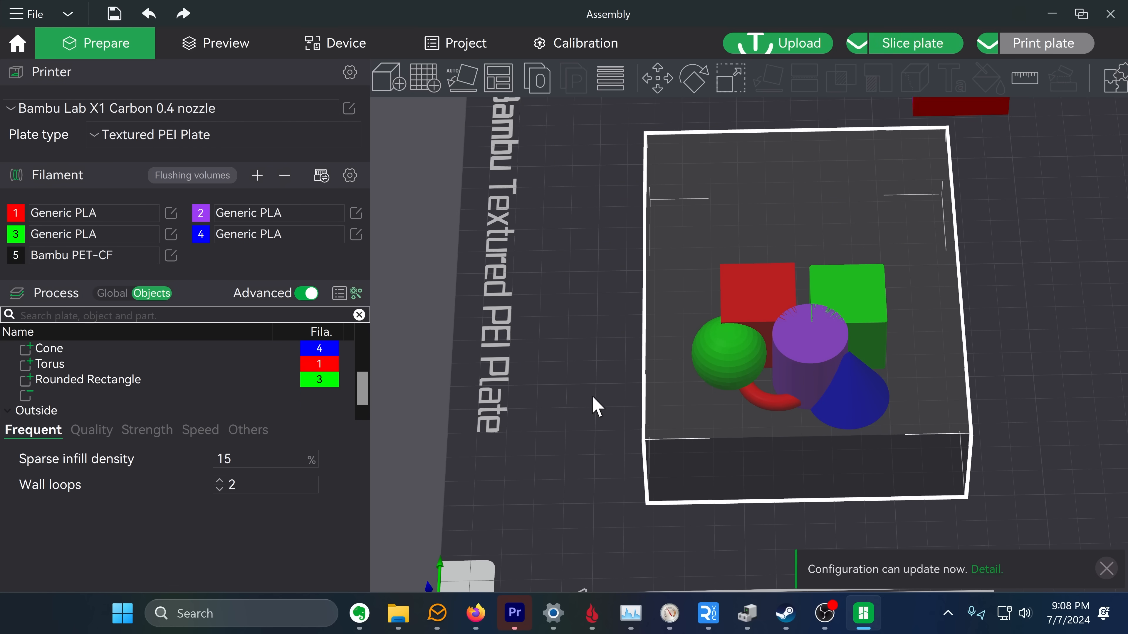
pyautogui.click(884, 47)
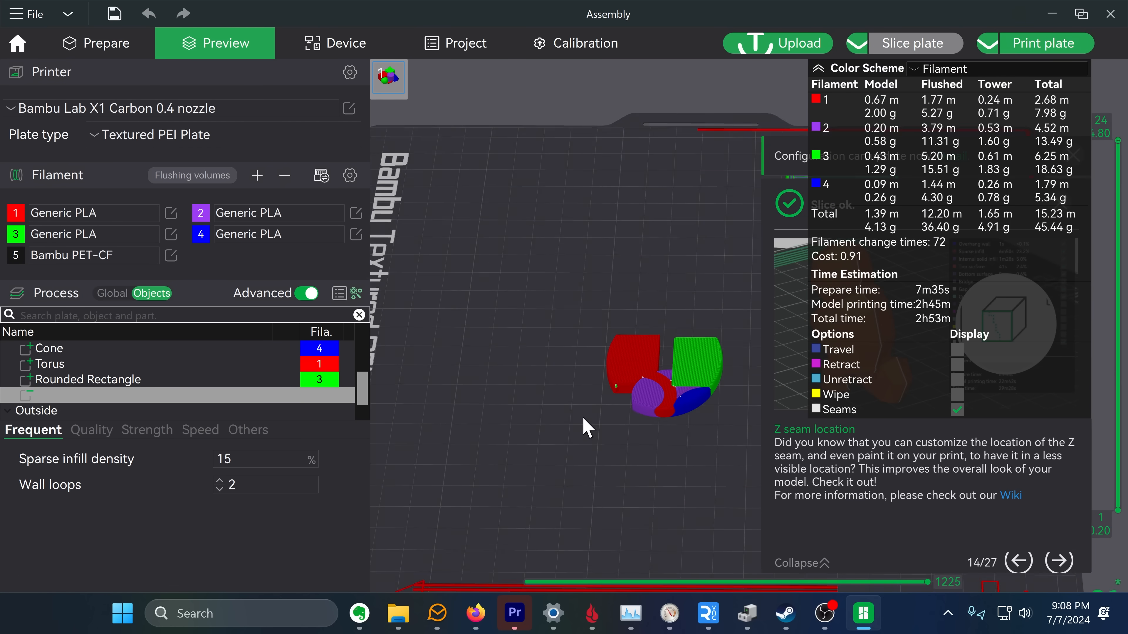
pyautogui.moveTo(588, 428); pyautogui.dragTo(586, 453)
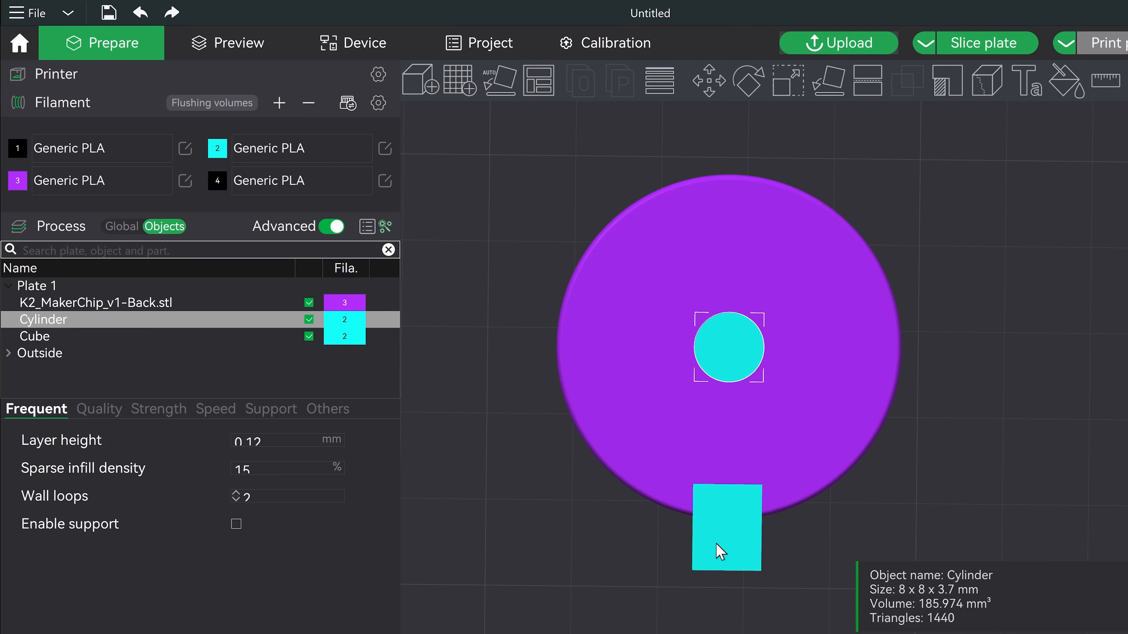
# Step: Add a black cylinder part 3.7 mm tall behind the rounded top of the cyan tab
pyautogui.moveTo(715, 341); pyautogui.dragTo(716, 341)
pyautogui.scroll(-4, 746, 319)
pyautogui.scroll(13, 728, 317)
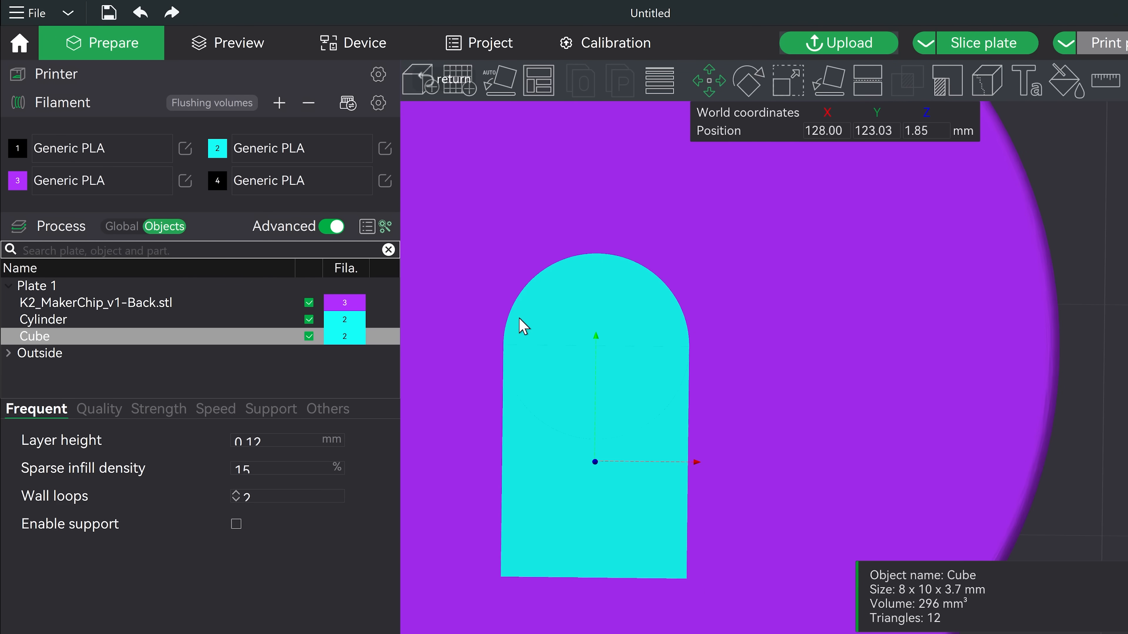
pyautogui.moveTo(523, 327); pyautogui.dragTo(663, 335, button='middle')
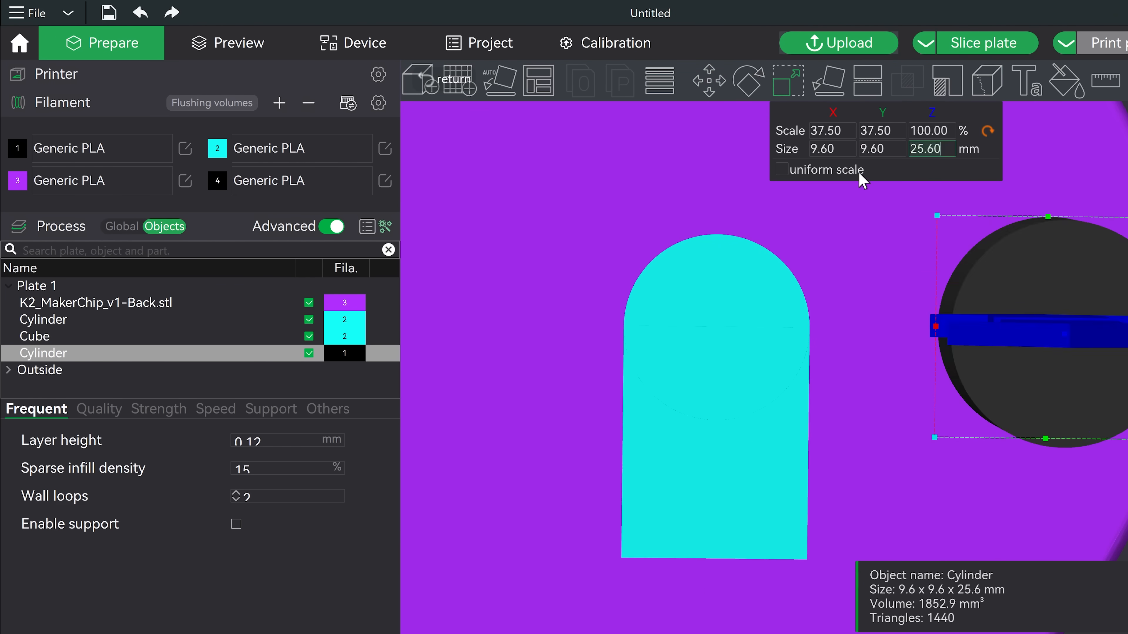
pyautogui.write('3.7')
pyautogui.press('Escape')
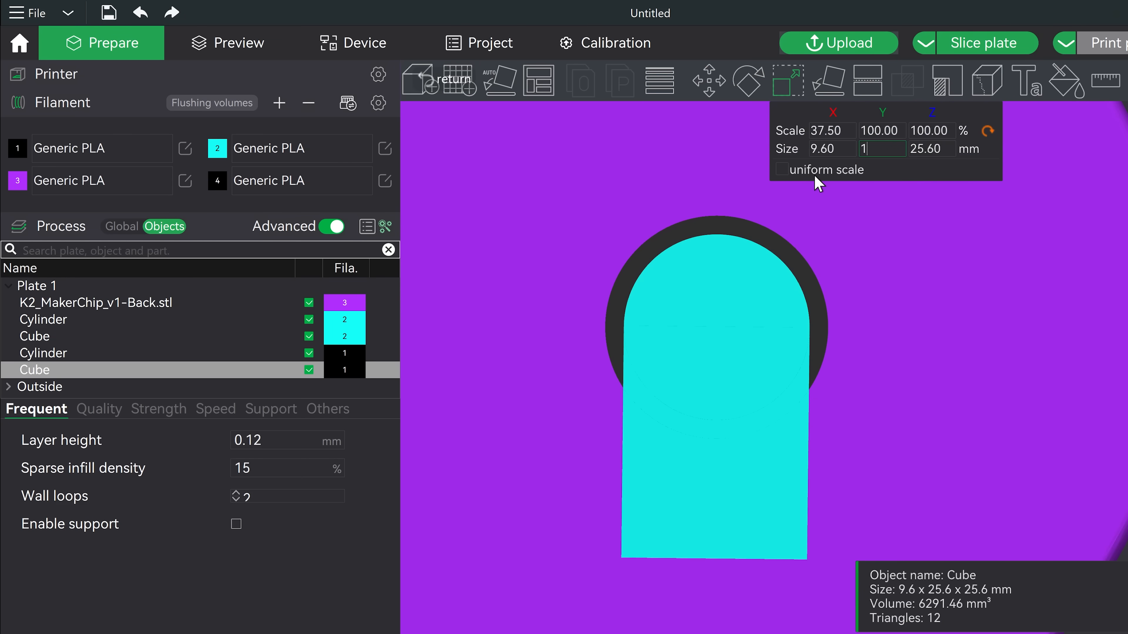
# Step: Set the black backing cube's size to 12 mm in Y and 3.7 mm in Z
pyautogui.write('12')
pyautogui.press('Tab')
pyautogui.write('3.7')
pyautogui.press('Return')
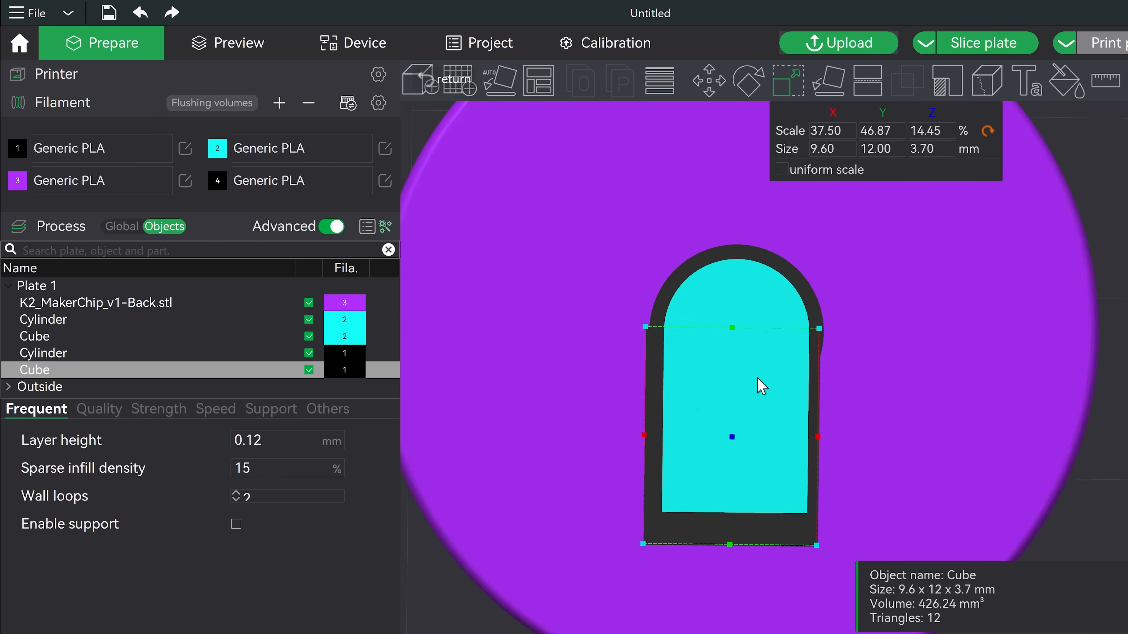
pyautogui.press('m')
pyautogui.scroll(3, 729, 418)
pyautogui.press('Escape')
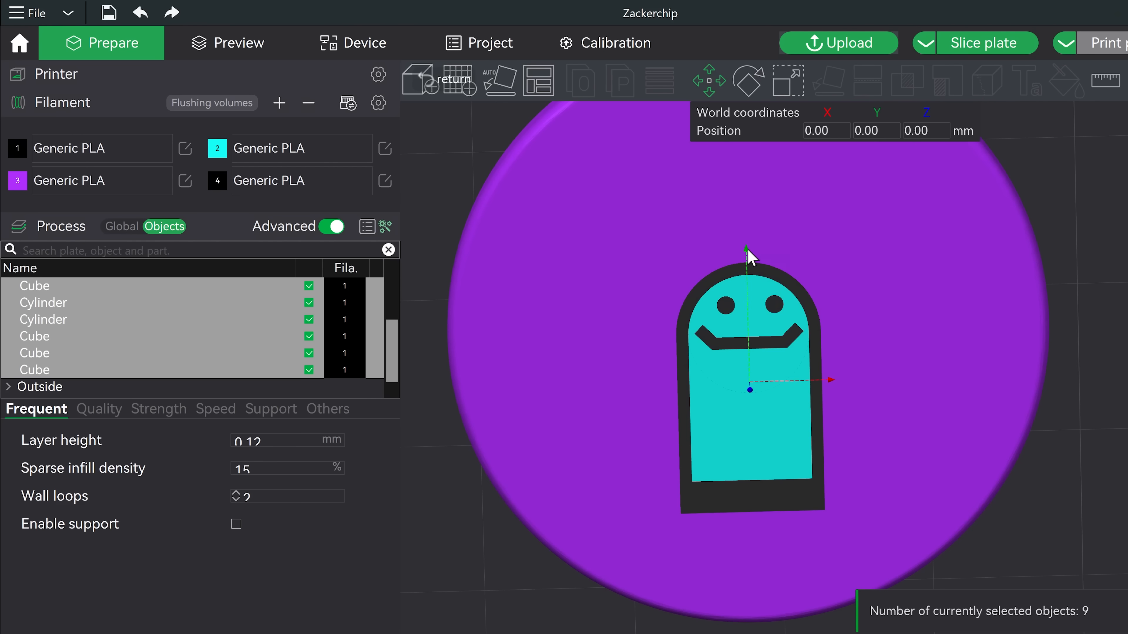
# Step: Move the selected tab parts about 14 mm along Y to the chip's edge and raise them about 0.29 mm
pyautogui.moveTo(751, 276); pyautogui.dragTo(748, 453)
pyautogui.scroll(-1, 750, 457)
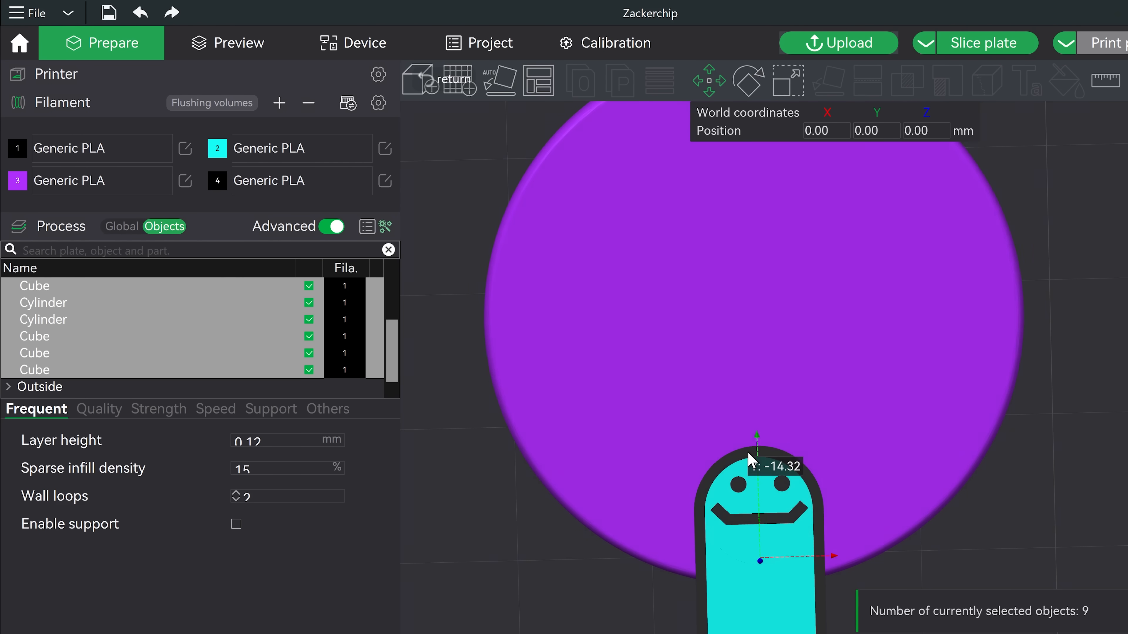
pyautogui.scroll(-2, 754, 442)
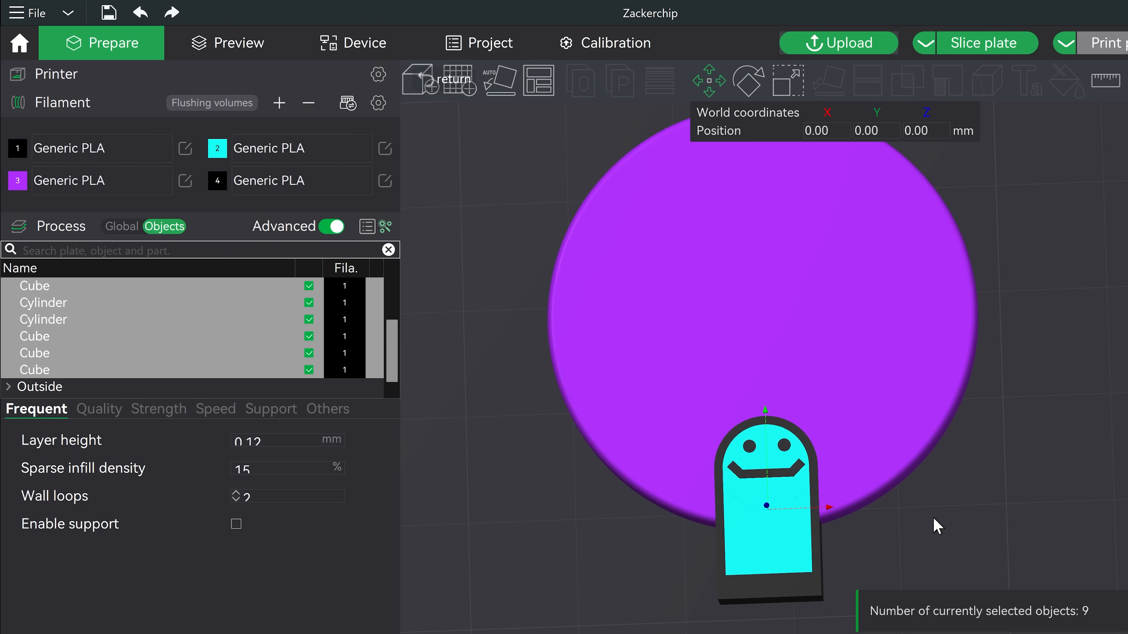
pyautogui.click(933, 520)
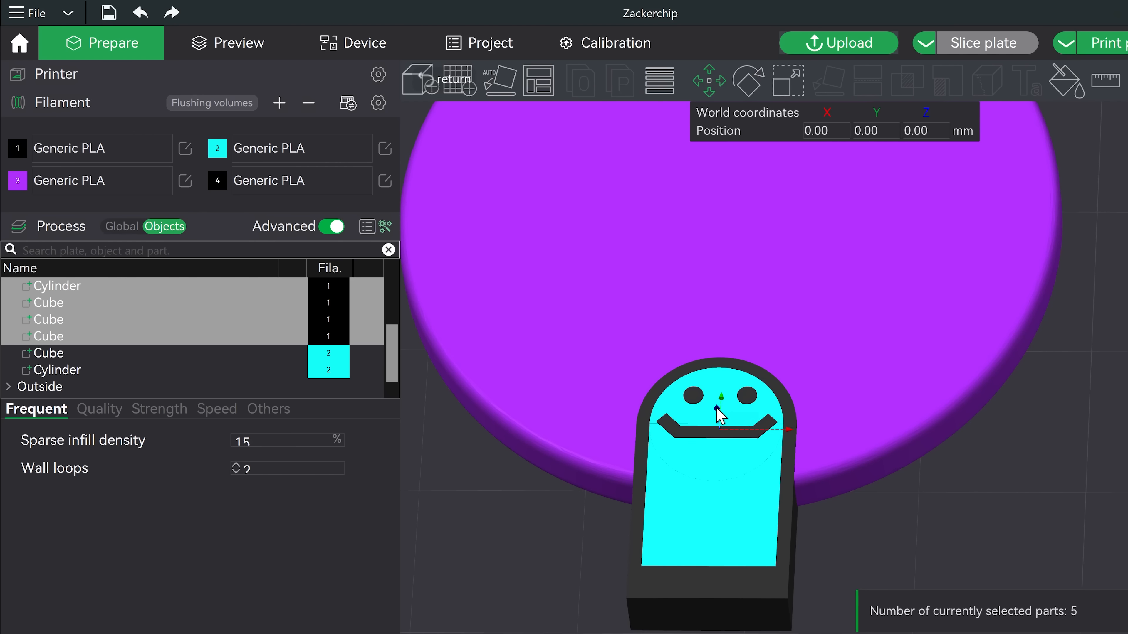
pyautogui.moveTo(724, 451); pyautogui.dragTo(709, 381)
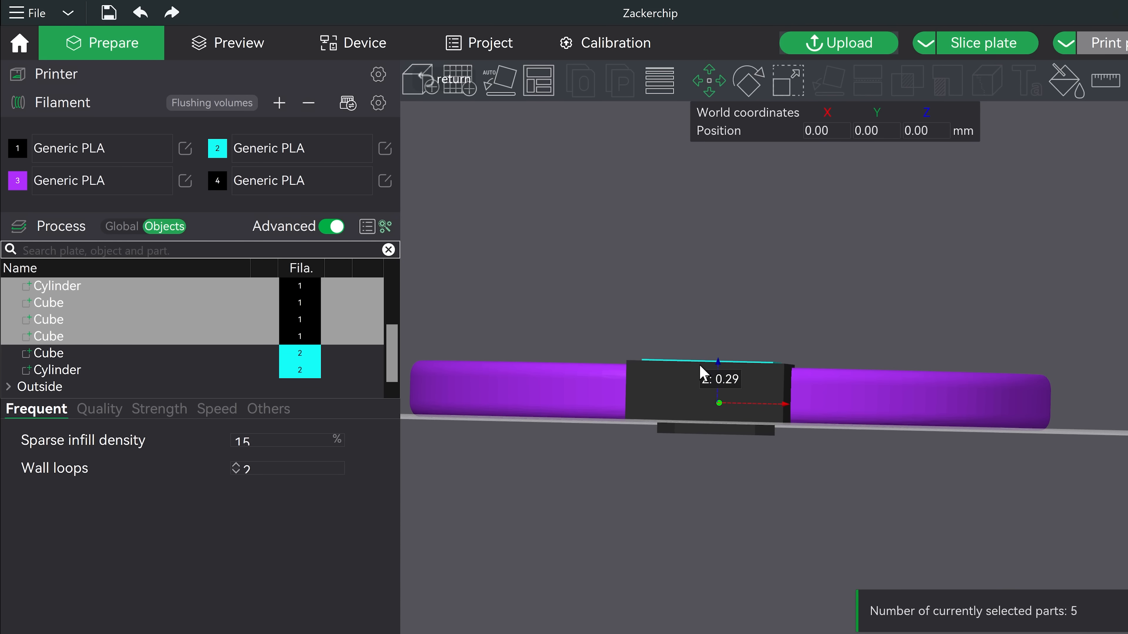
# Step: Drag the tab's cube and cylinder parts into the chip assembly in the object list
pyautogui.click(52, 354)
pyautogui.keyDown('ctrl'); pyautogui.click(52, 369); pyautogui.keyUp('ctrl')
pyautogui.keyDown('ctrl'); pyautogui.moveTo(36, 286); pyautogui.dragTo(73, 283); pyautogui.keyUp('ctrl')
pyautogui.keyDown('ctrl'); pyautogui.click(63, 284); pyautogui.keyUp('ctrl')
pyautogui.moveTo(75, 397); pyautogui.dragTo(88, 294)
pyautogui.scroll(1, 67, 379)
pyautogui.click(67, 356)
pyautogui.moveTo(64, 377); pyautogui.dragTo(95, 379)
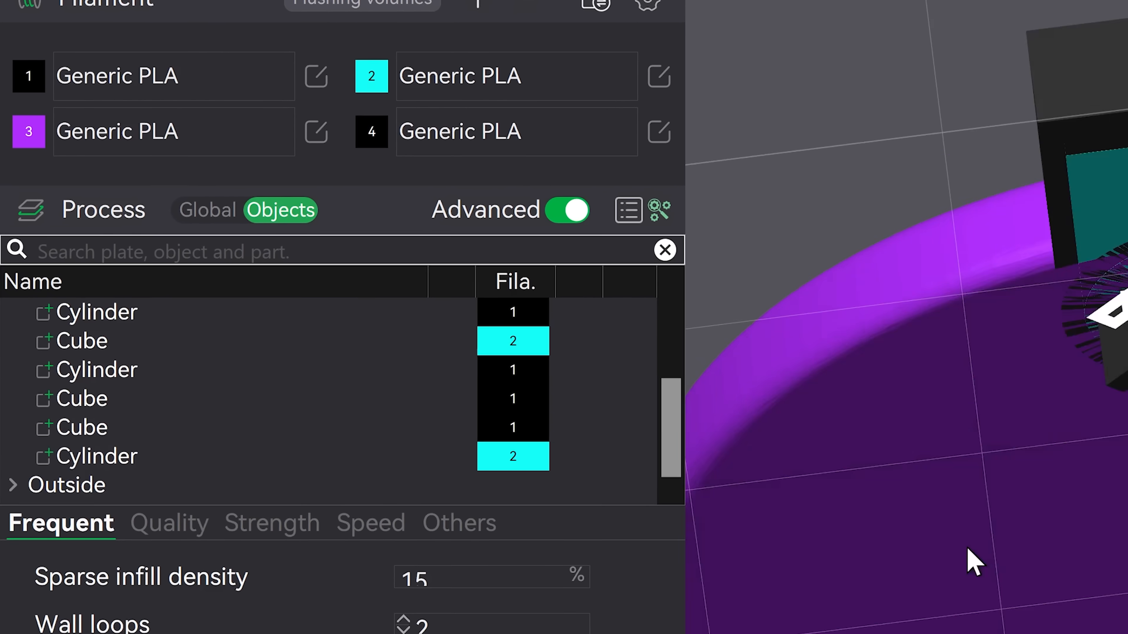
pyautogui.click(968, 551)
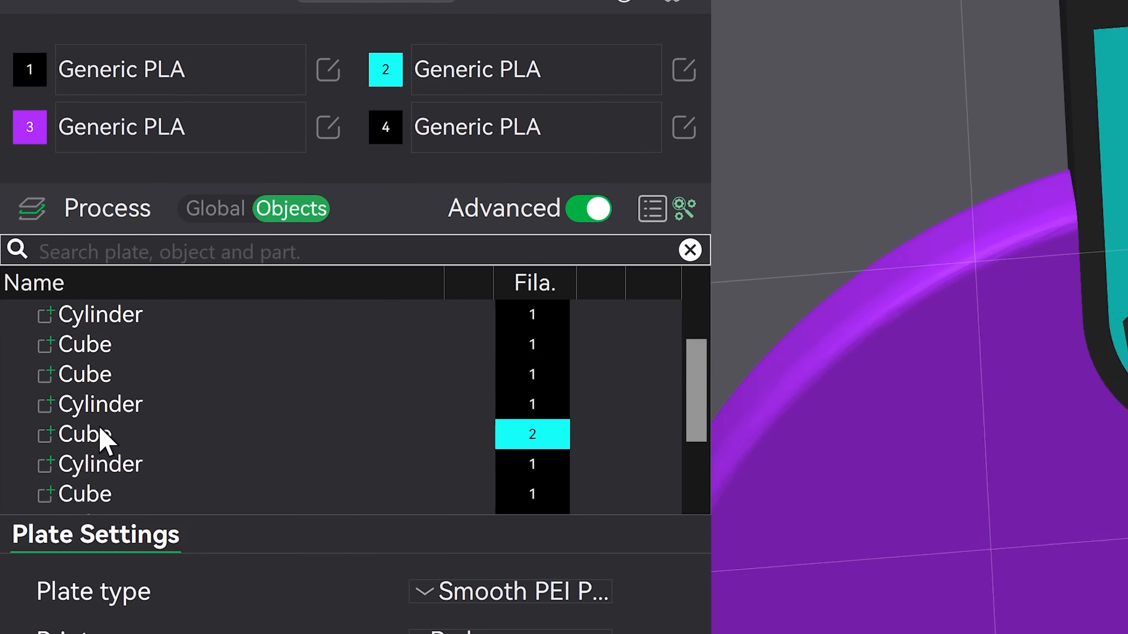
# Step: Rearrange the remaining parts in the object list and select the small purple generic cylinder
pyautogui.scroll(-3, 125, 466)
pyautogui.click(117, 454)
pyautogui.moveTo(119, 427); pyautogui.dragTo(119, 344)
pyautogui.moveTo(136, 454); pyautogui.dragTo(103, 377)
pyautogui.scroll(1, 101, 380)
pyautogui.scroll(1, 114, 401)
pyautogui.click(109, 378)
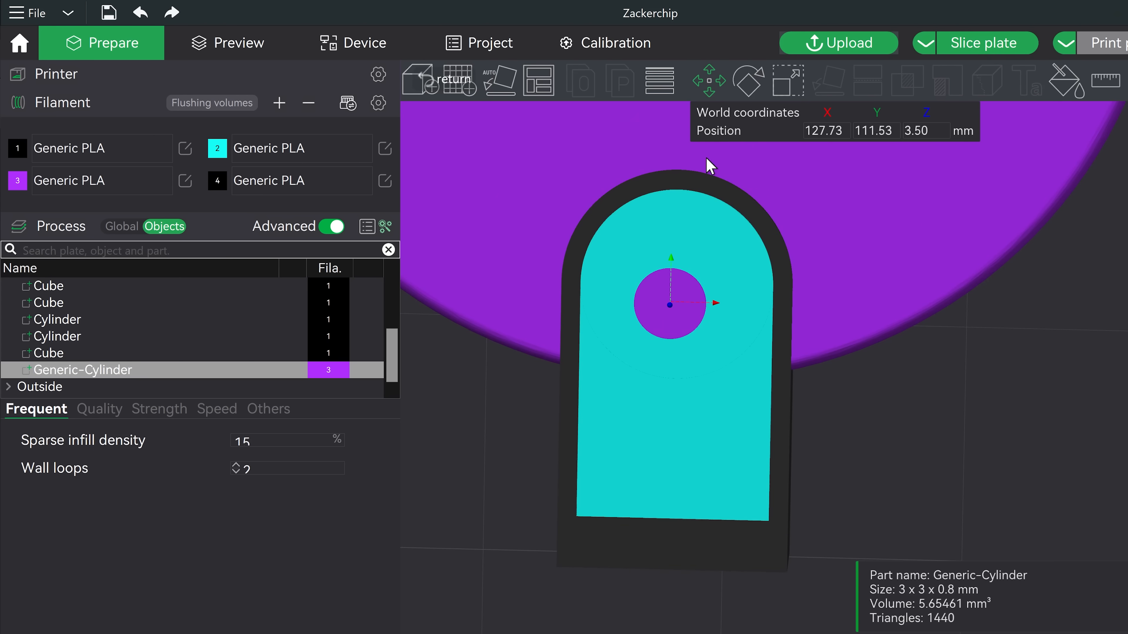
# Step: Place a second purple cylinder above the first and a thin black bar across the tab's circles
pyautogui.moveTo(678, 260); pyautogui.dragTo(679, 235)
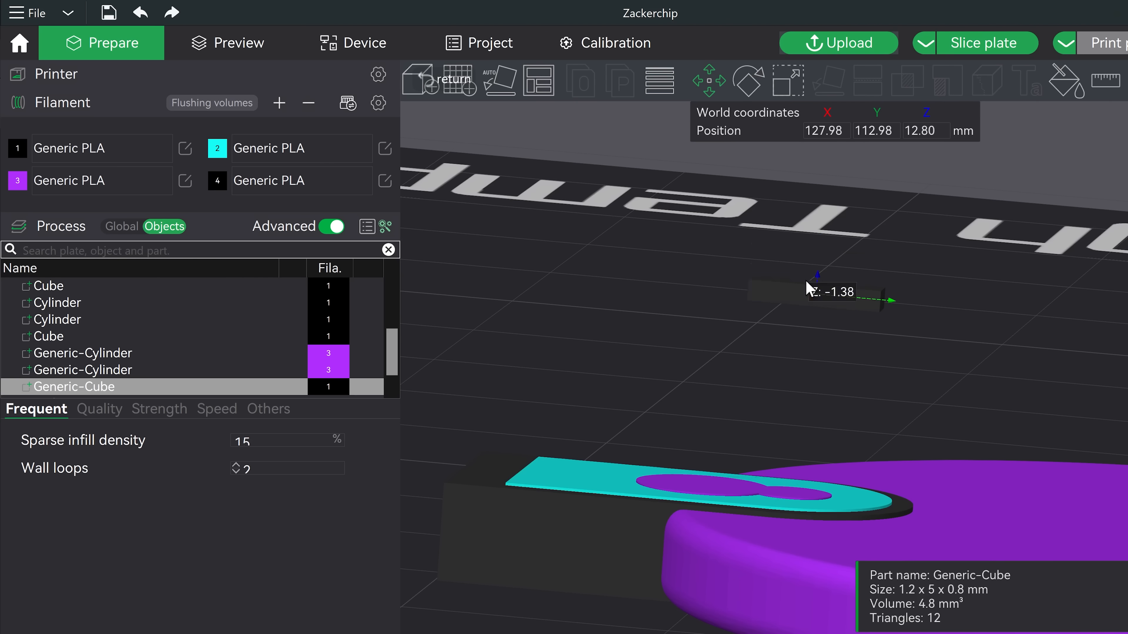
pyautogui.moveTo(812, 282); pyautogui.dragTo(738, 562)
pyautogui.scroll(3, 812, 505)
pyautogui.scroll(-3, 728, 445)
pyautogui.moveTo(658, 256); pyautogui.dragTo(658, 411)
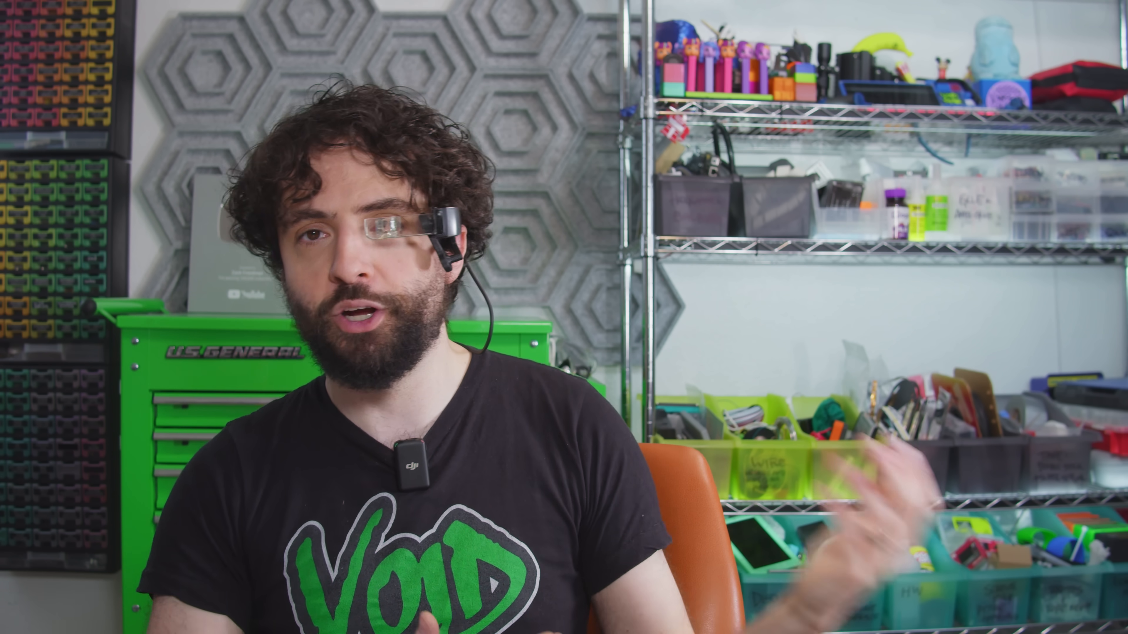
# Step: Select the tab objects and combine them with the chip into one assembly
pyautogui.keyDown('shift'); pyautogui.click(73, 353); pyautogui.keyUp('shift')
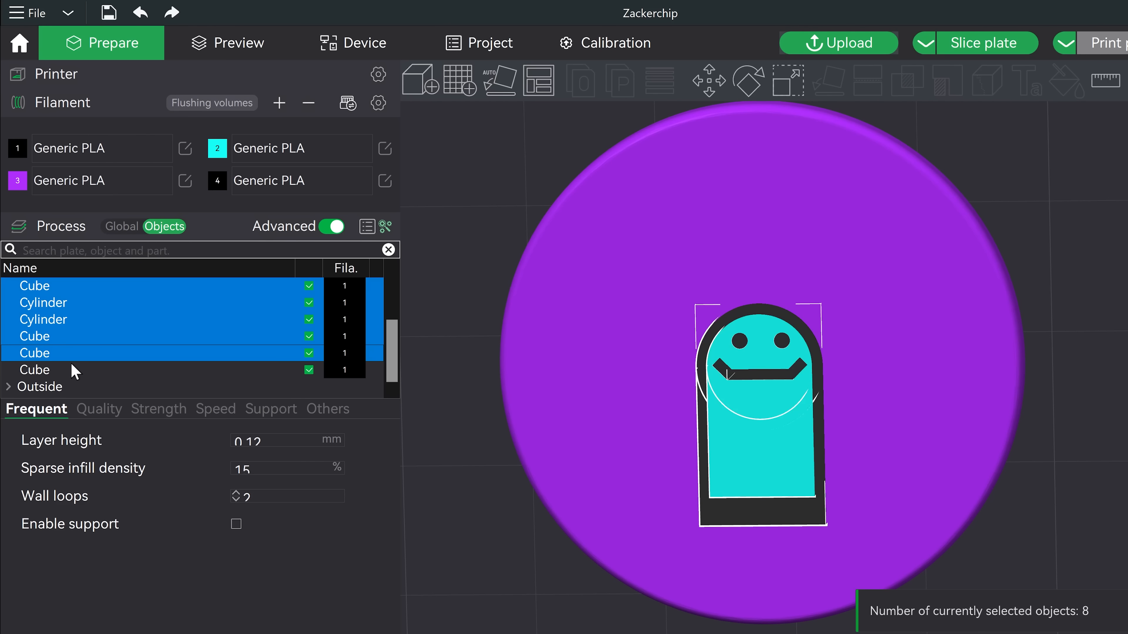
pyautogui.hotkey('ctrl', 'v')
pyautogui.click(704, 84)
pyautogui.moveTo(718, 296); pyautogui.dragTo(703, 297)
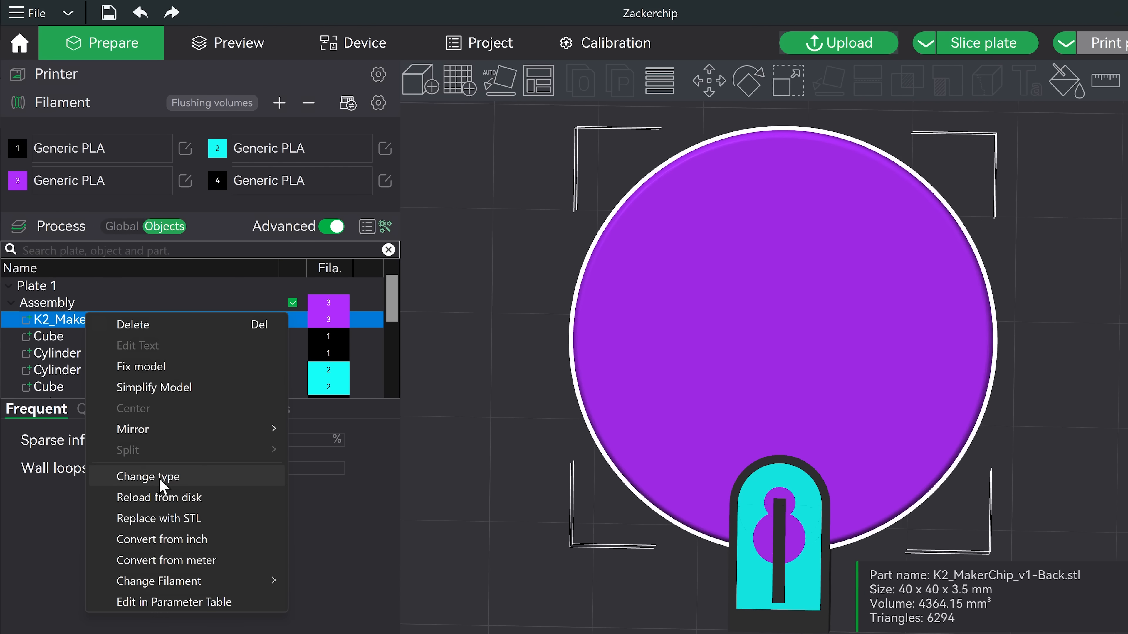
# Step: Add a support enforcer sphere part to the chip and set its size to 1 mm
pyautogui.click(161, 480)
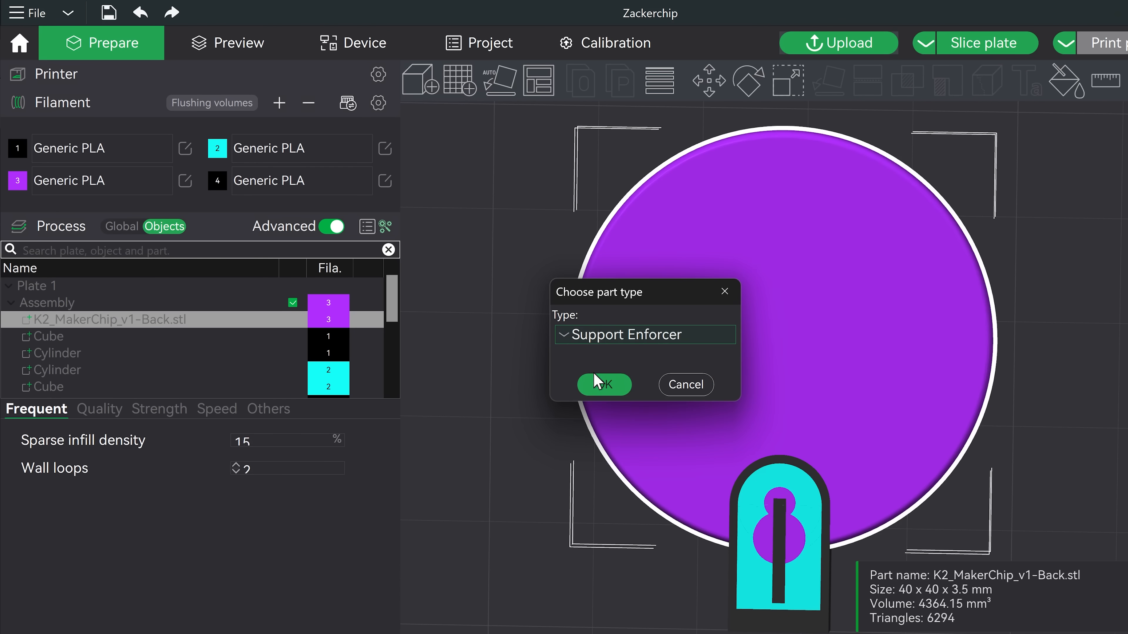
pyautogui.click(603, 385)
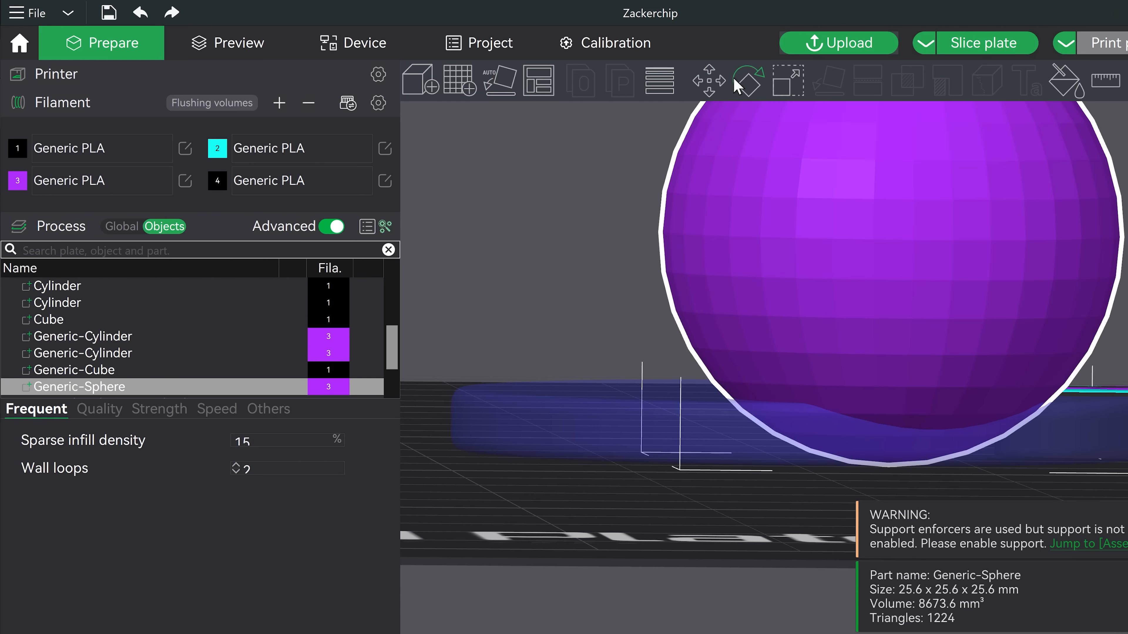
pyautogui.write('1')
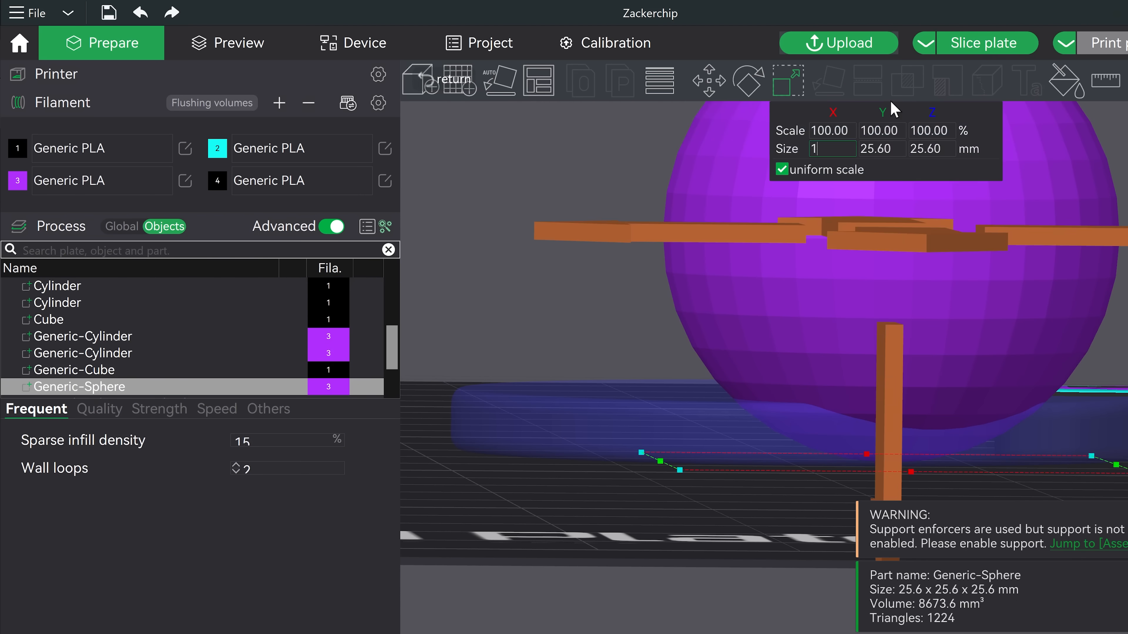
pyautogui.press('Return')
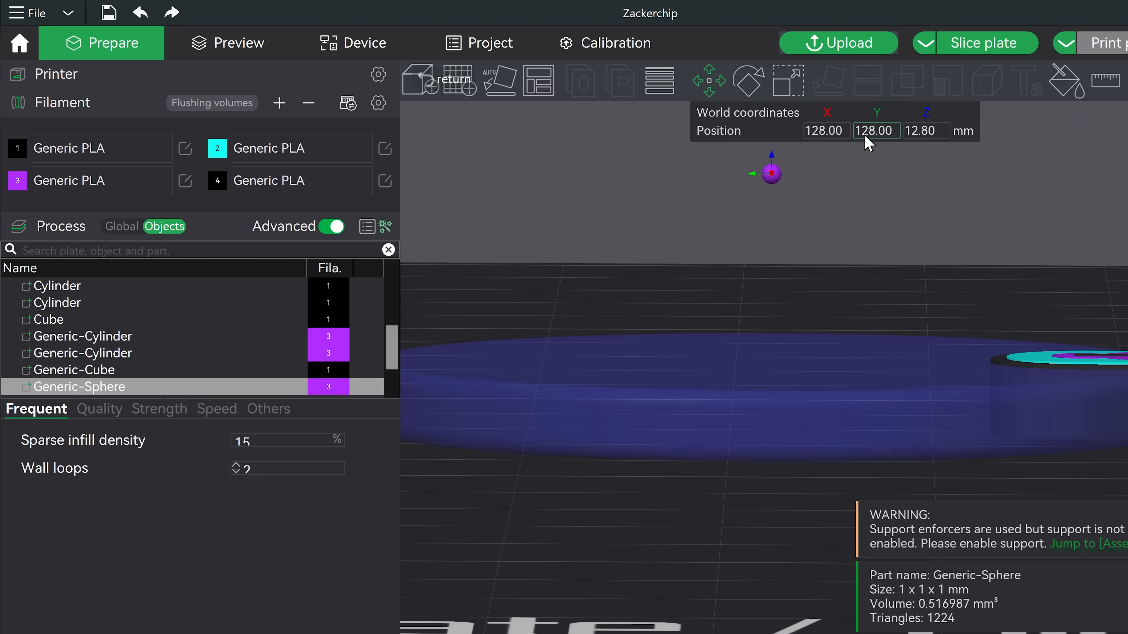
# Step: Set the enforcer sphere's Z position to 1.6 mm
pyautogui.click(930, 131)
pyautogui.write('1.6')
pyautogui.press('Return')
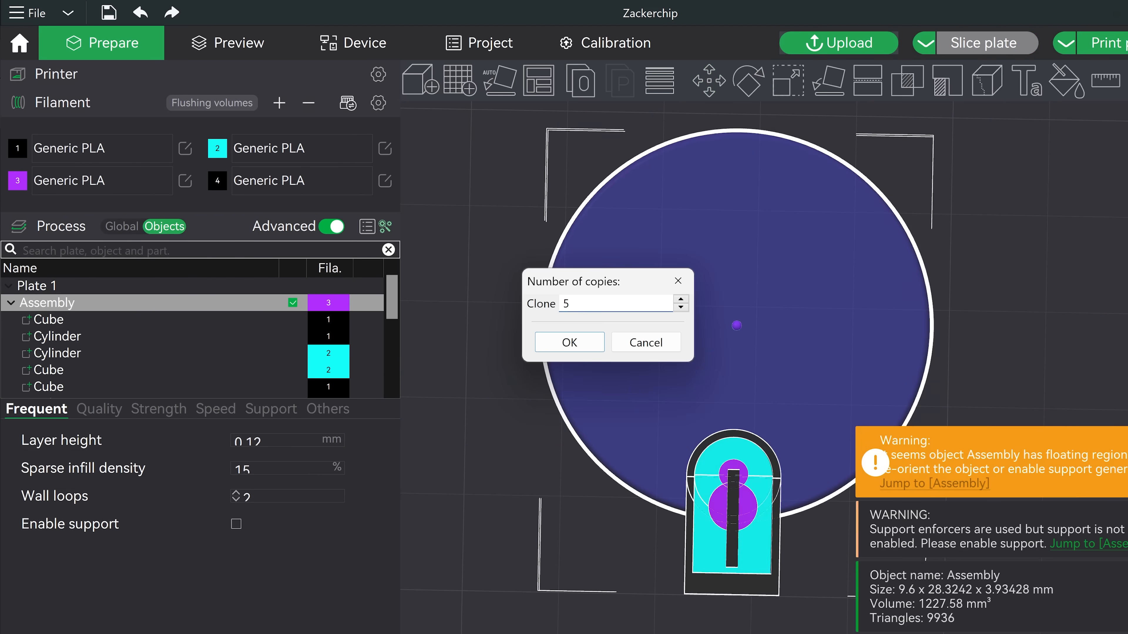
pyautogui.press('Return')
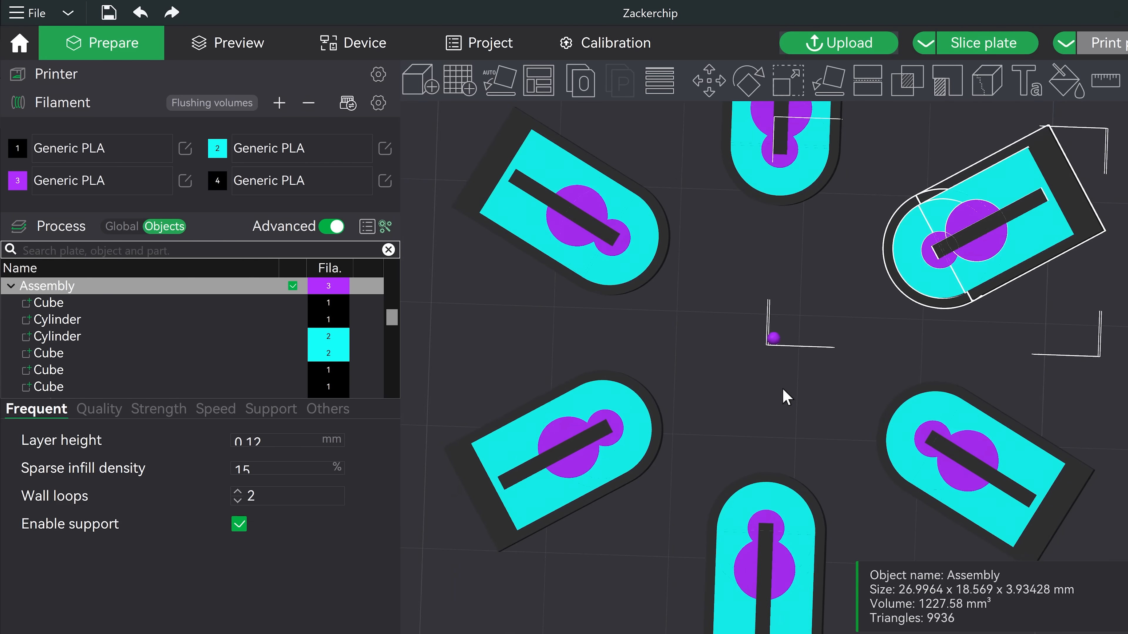
# Step: Select the tab assemblies arranged around the chip and slice the plate
pyautogui.scroll(-6, 786, 397)
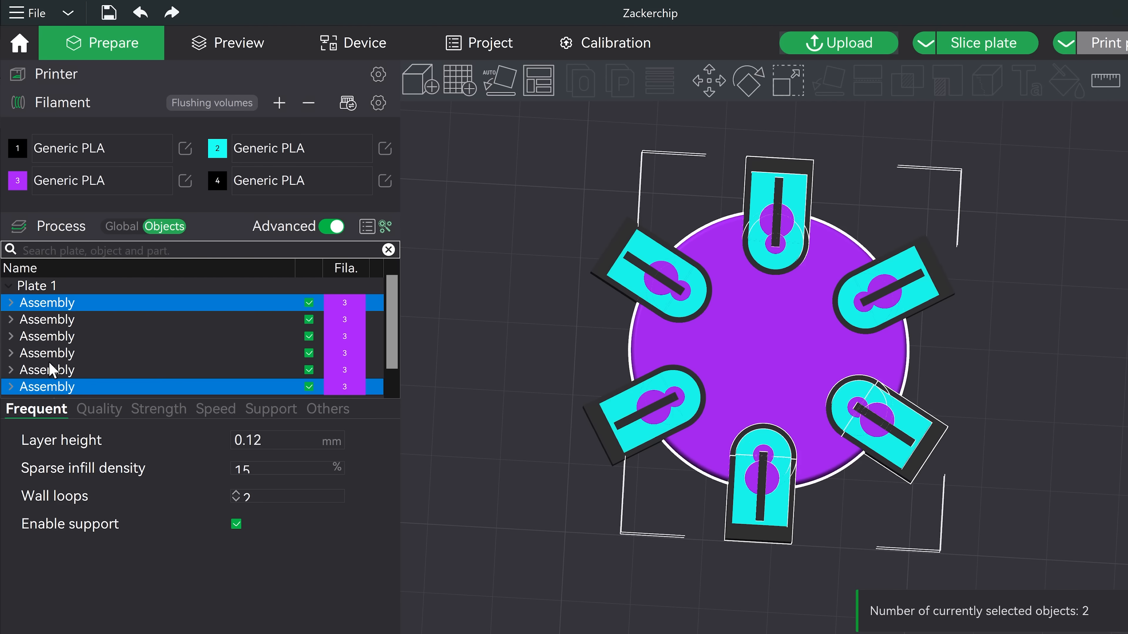
pyautogui.keyDown('ctrl'); pyautogui.click(52, 370); pyautogui.keyUp('ctrl')
pyautogui.keyDown('ctrl'); pyautogui.click(66, 354); pyautogui.keyUp('ctrl')
pyautogui.keyDown('ctrl'); pyautogui.click(77, 318); pyautogui.keyUp('ctrl')
pyautogui.rightClick(642, 206)
pyautogui.click(667, 212)
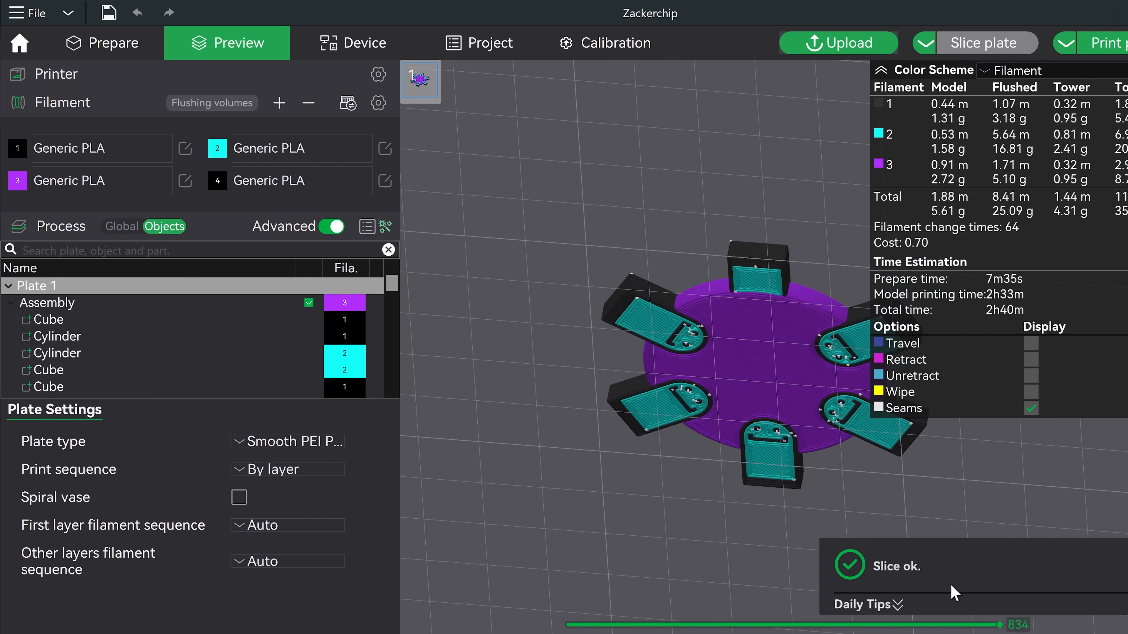
# Step: Split the tab assembly into separate objects
pyautogui.moveTo(660, 585); pyautogui.dragTo(676, 512)
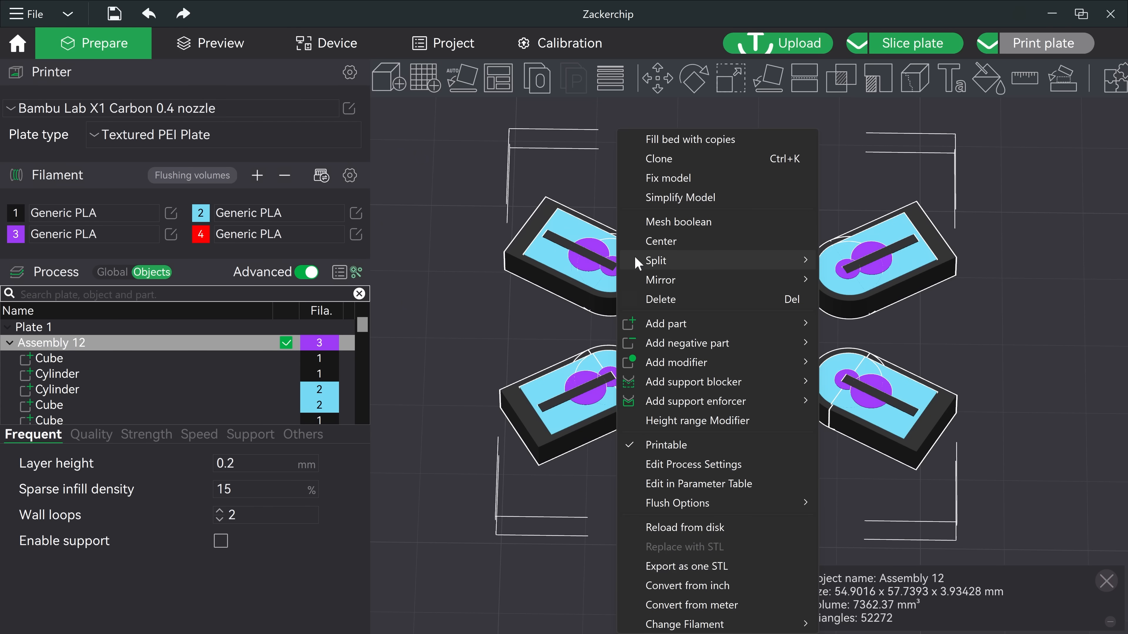
pyautogui.click(830, 260)
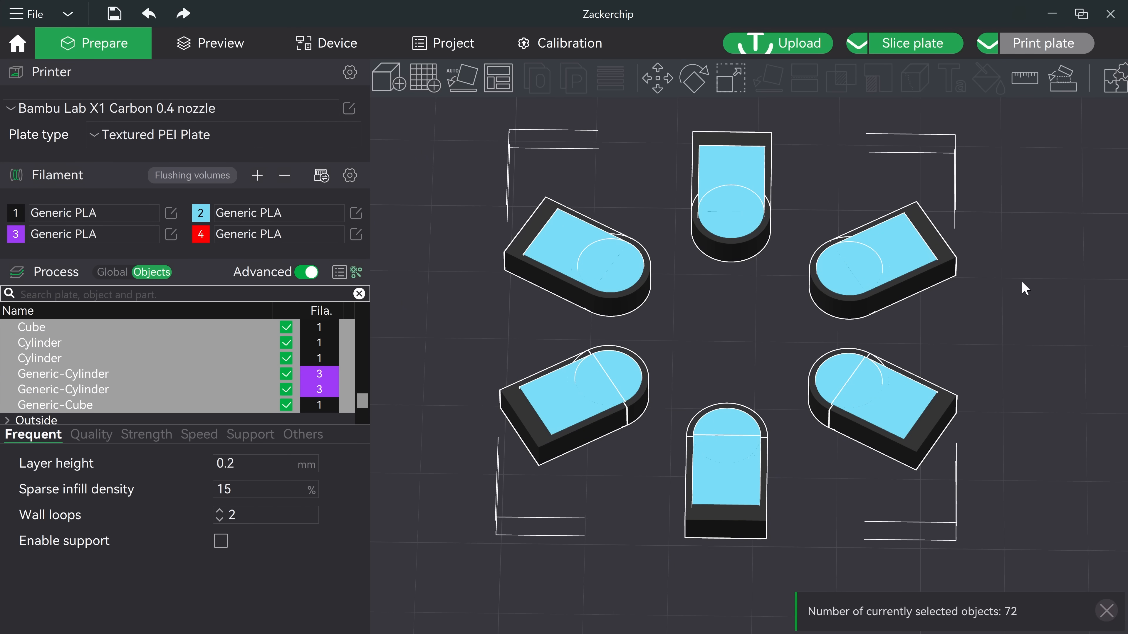
# Step: Inspect the split tab pieces from top and bottom views by selecting individual parts
pyautogui.click(1036, 295)
pyautogui.press('2')
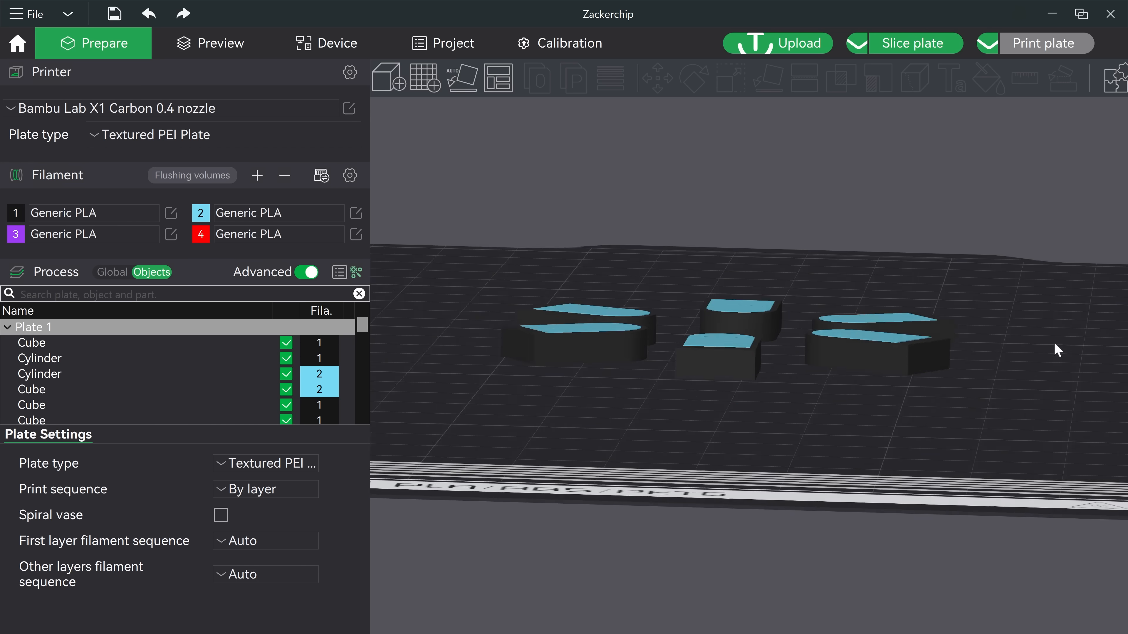
pyautogui.press('1')
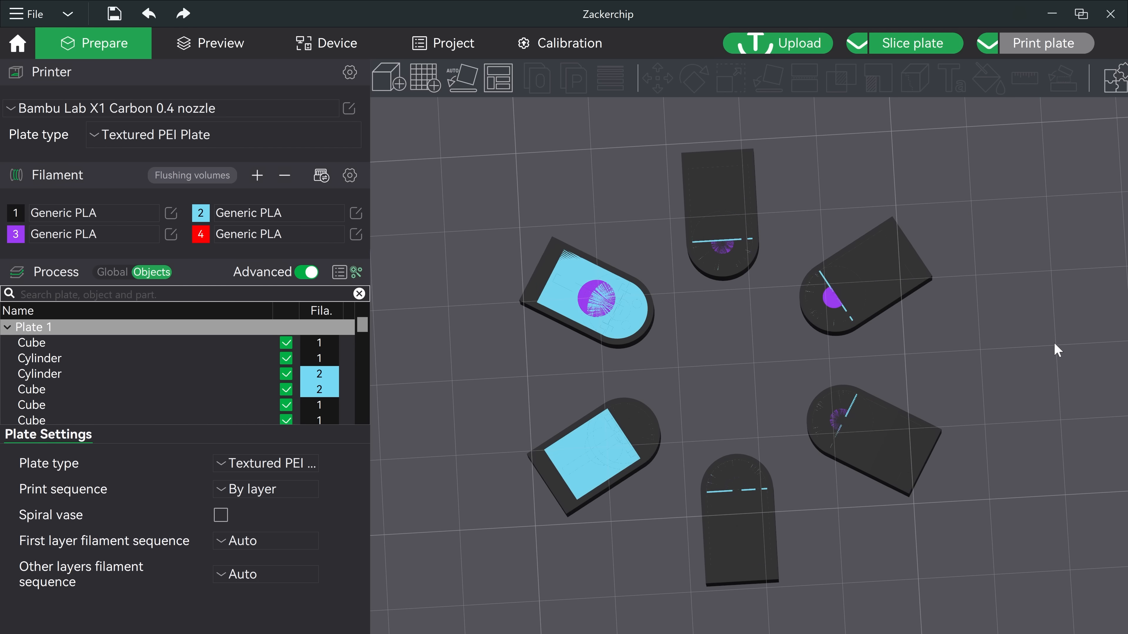
pyautogui.click(719, 244)
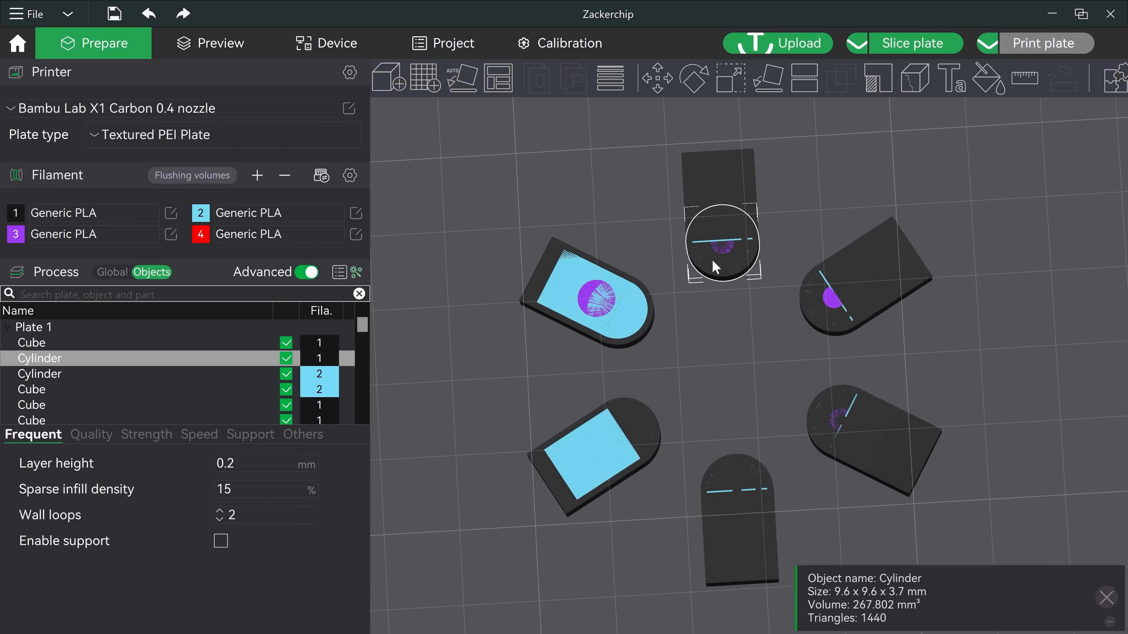
pyautogui.click(835, 303)
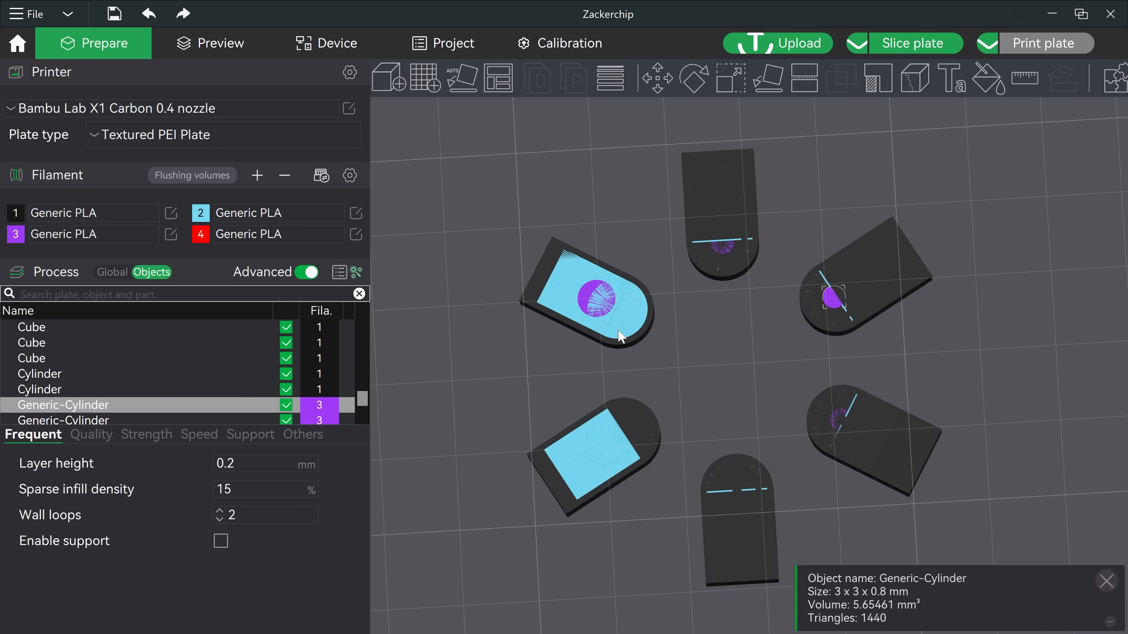
pyautogui.click(590, 310)
pyautogui.click(761, 461)
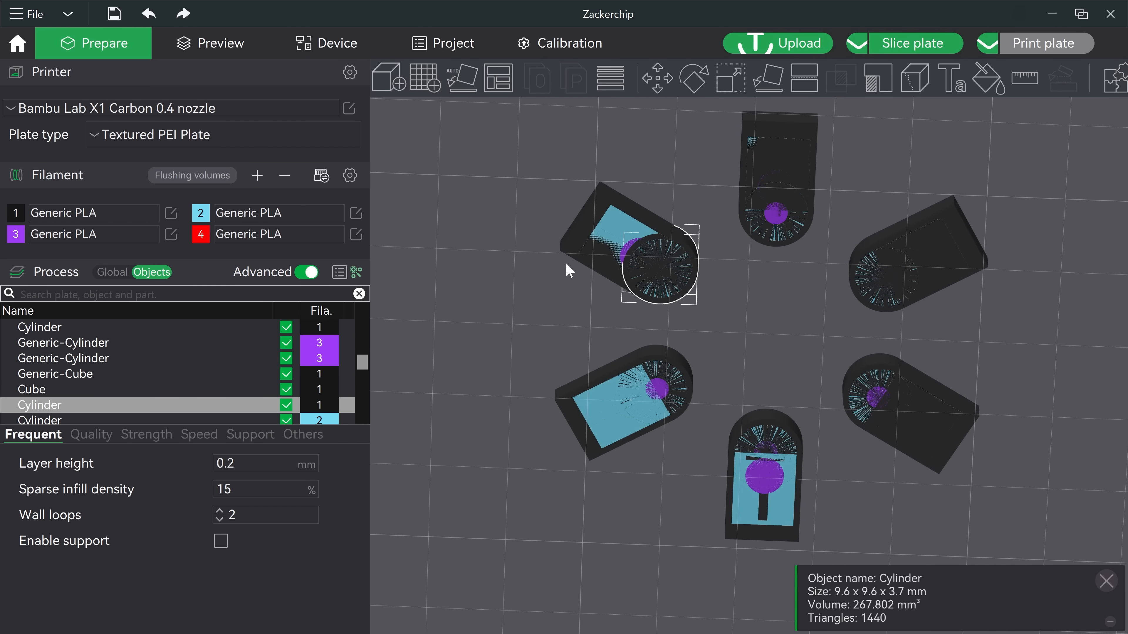
pyautogui.click(574, 250)
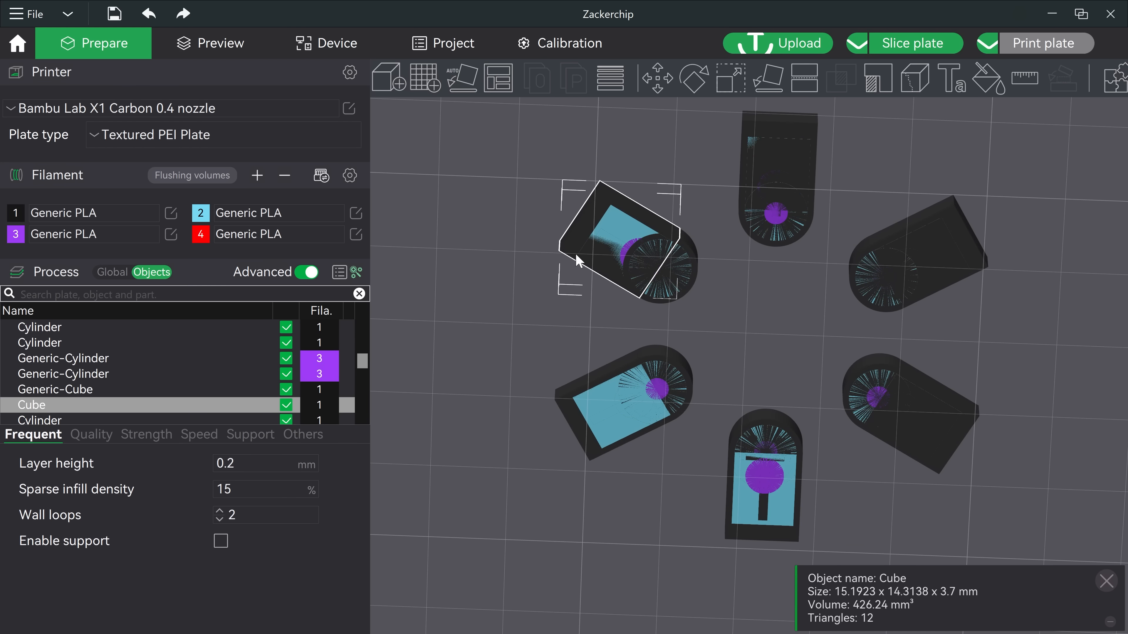
pyautogui.moveTo(709, 365); pyautogui.dragTo(703, 379)
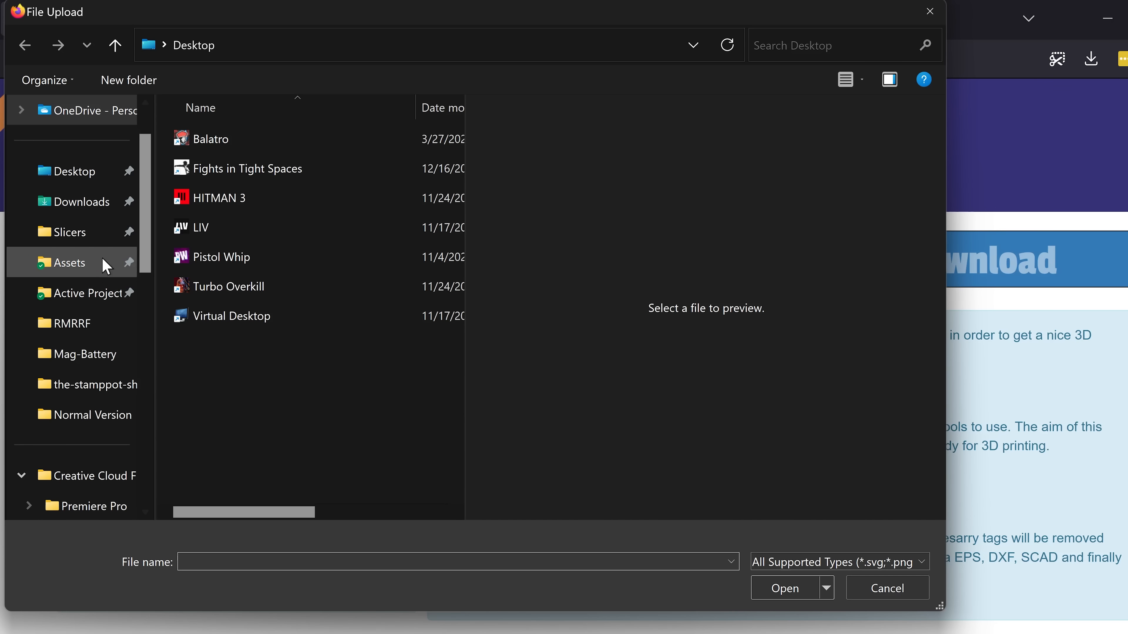
# Step: Switch to the SVG 2 STL web converter and upload Logo Vector Simplified.svg from the Assets folder
pyautogui.click(85, 267)
pyautogui.scroll(-5, 310, 398)
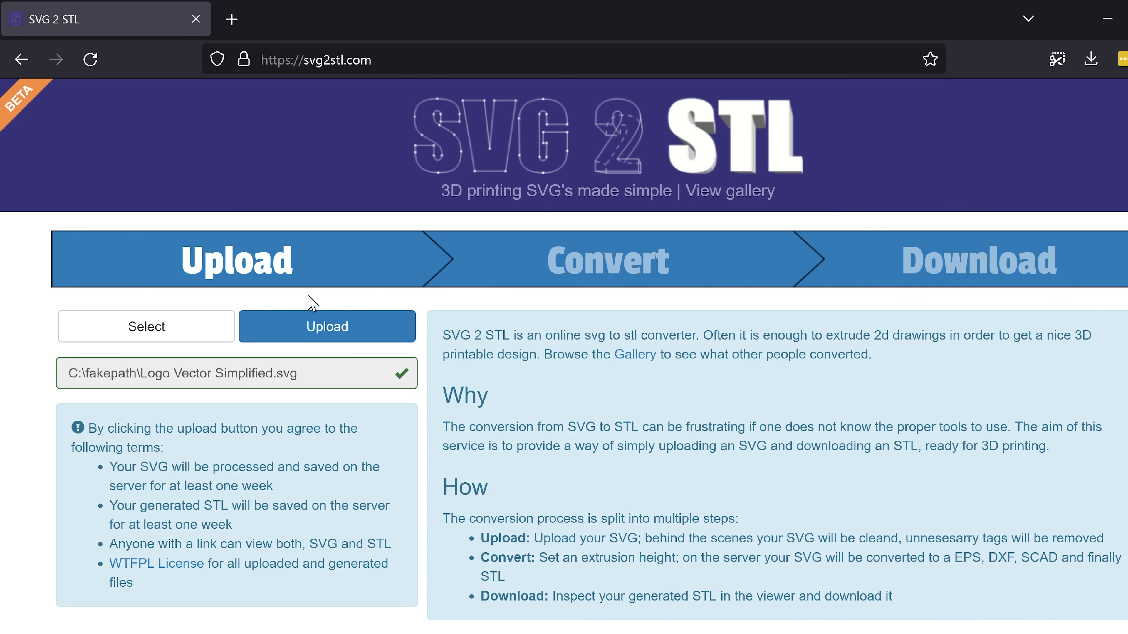
pyautogui.click(296, 329)
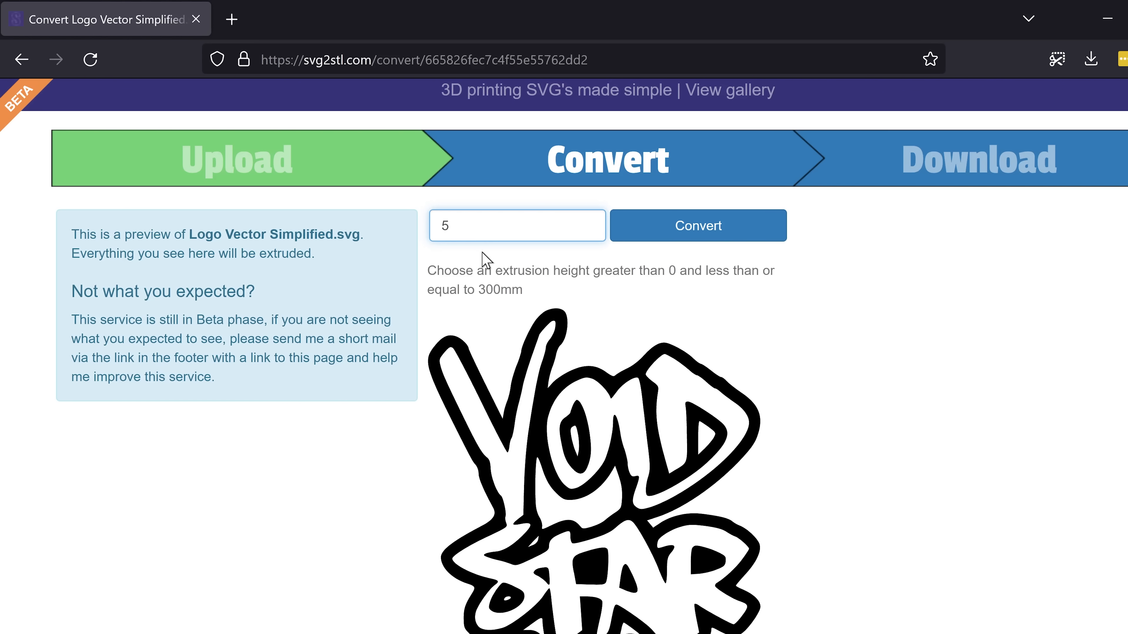
# Step: Convert the uploaded SVG to STL with an extrusion height of 0.8 mm
pyautogui.click(483, 229)
pyautogui.write('.8')
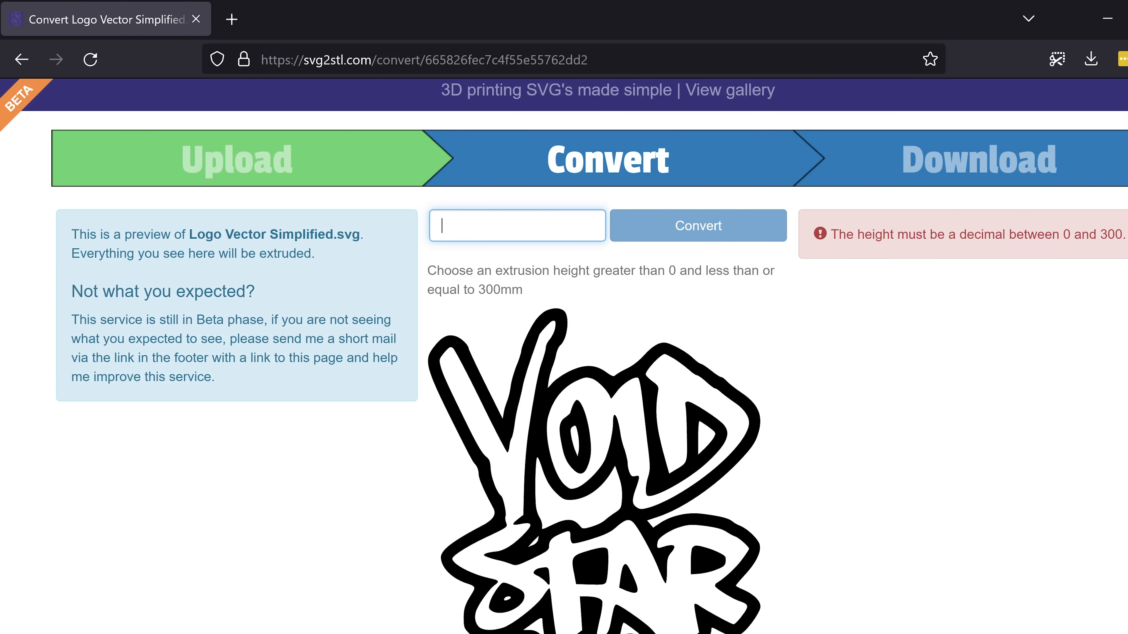
pyautogui.click(684, 227)
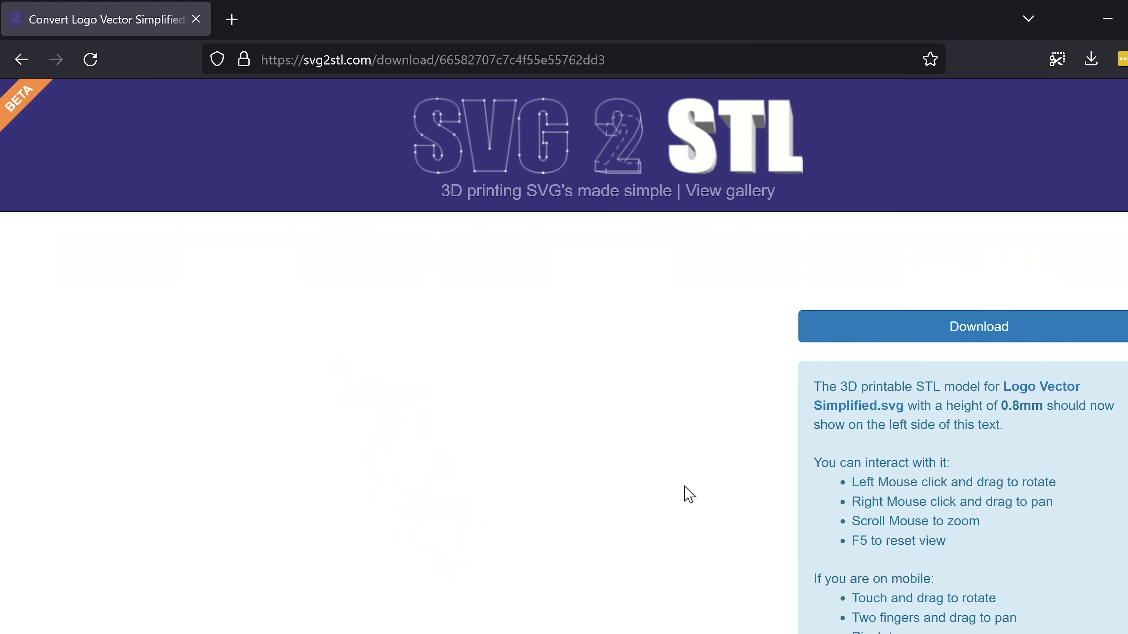
# Step: Rotate the STL preview and download the generated 0.8 mm logo STL
pyautogui.moveTo(426, 467); pyautogui.dragTo(360, 507)
pyautogui.moveTo(481, 499); pyautogui.dragTo(320, 476)
pyautogui.rightClick(450, 348)
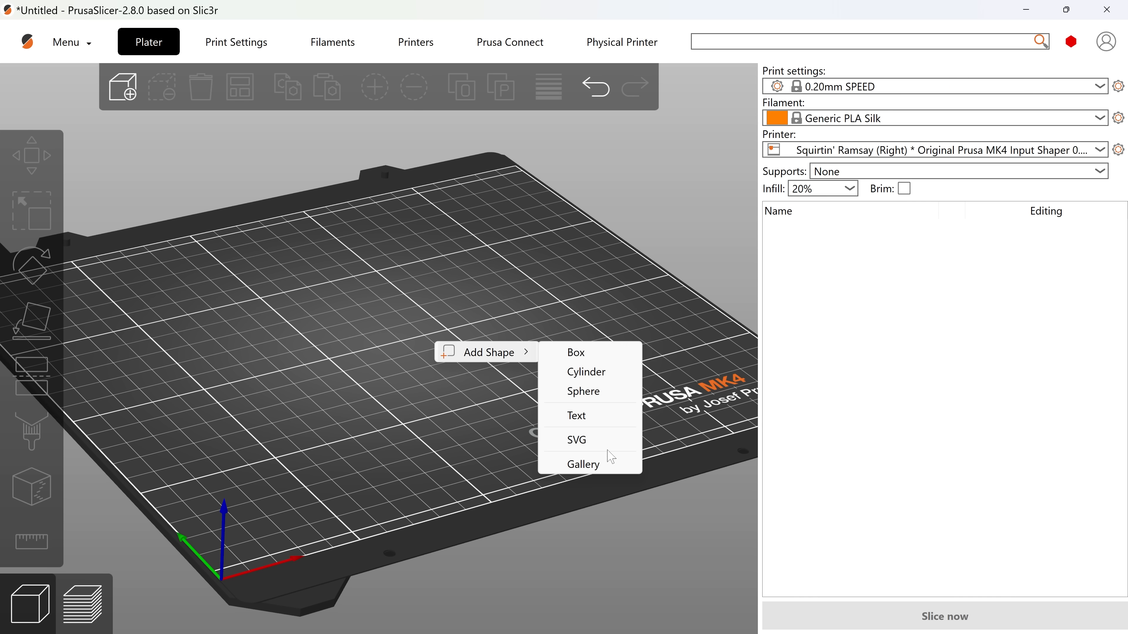
pyautogui.click(607, 447)
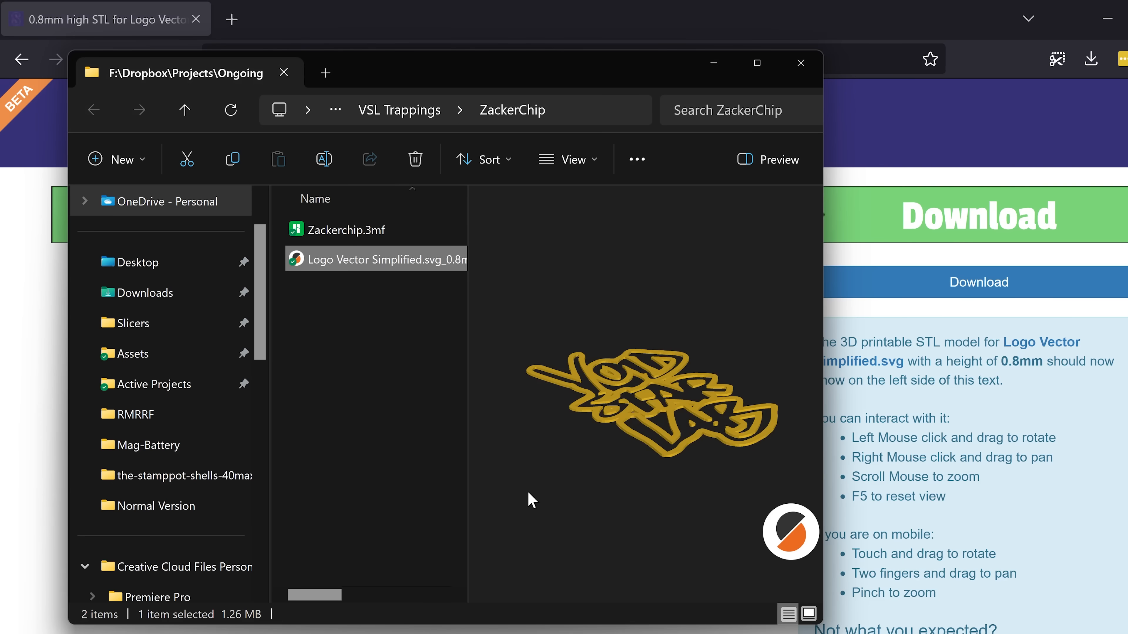
# Step: Import Logo Vector Simplified.svg_0.8mm.stl into the Zackerchip project and add it as a part of the chip assembly
pyautogui.moveTo(378, 257); pyautogui.dragTo(796, 388)
pyautogui.press('s')
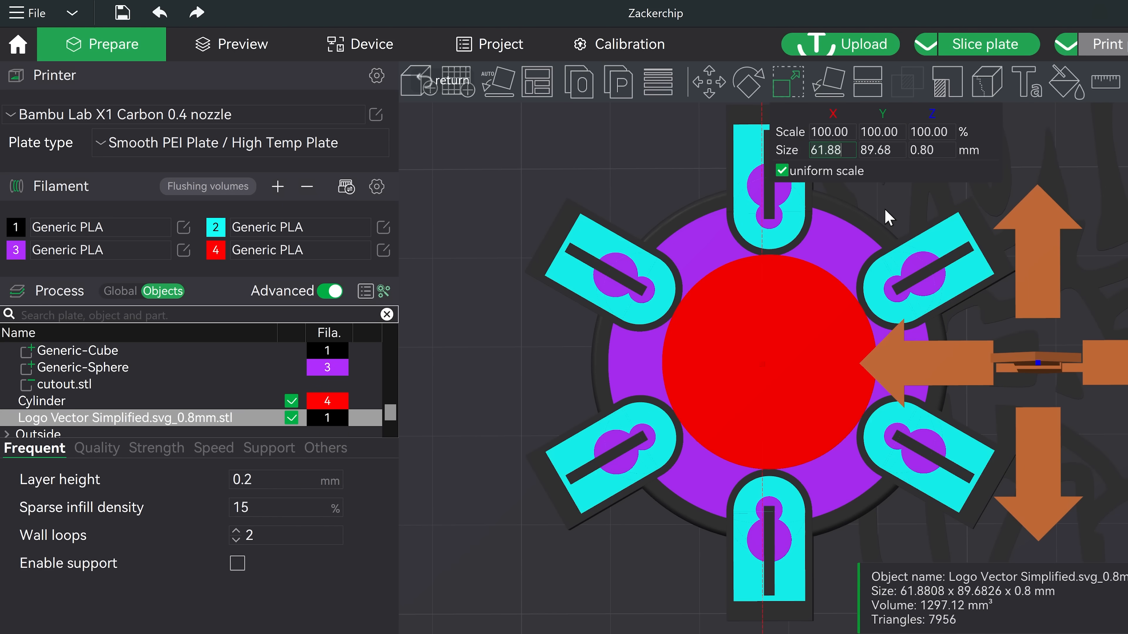
pyautogui.rightClick(59, 369)
pyautogui.click(106, 378)
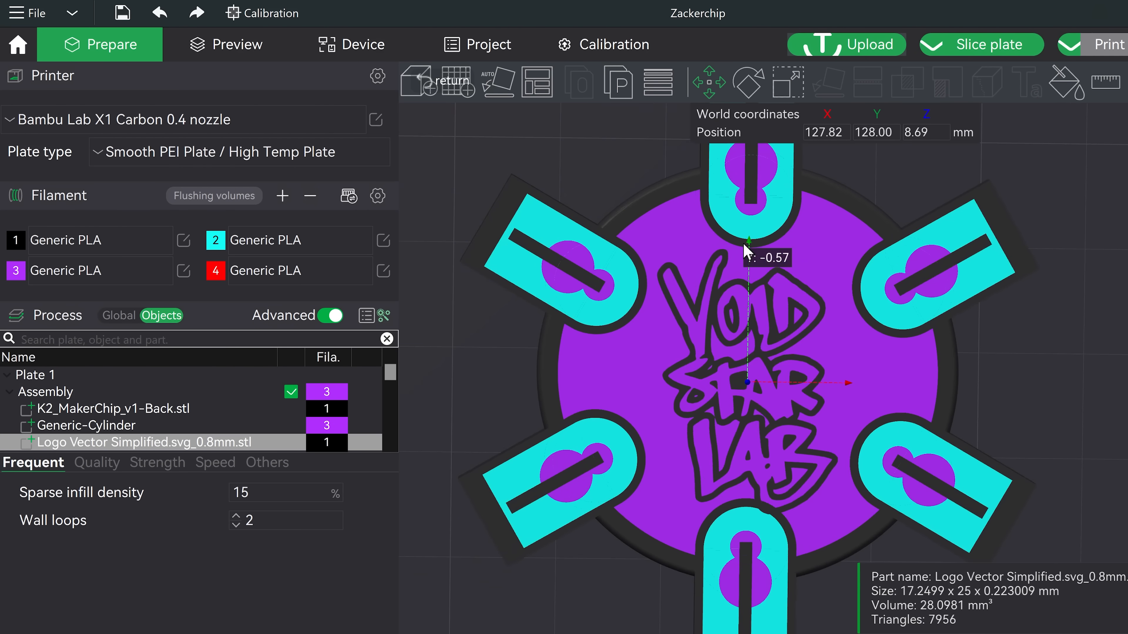
# Step: Move the logo part onto the chip face by setting its Z position to 3.6 mm
pyautogui.moveTo(745, 252); pyautogui.dragTo(730, 353)
pyautogui.write('3.6')
pyautogui.moveTo(938, 261); pyautogui.dragTo(549, 549)
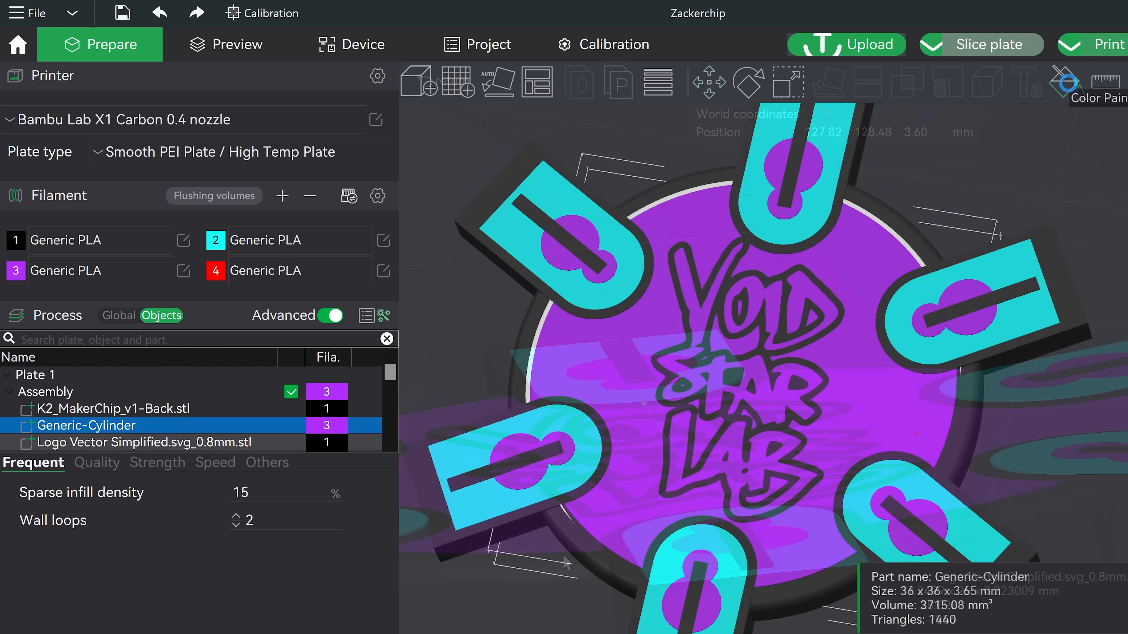
# Step: Slice the plate with the logo in place and zoom into the sliced logo layers
pyautogui.click(1067, 82)
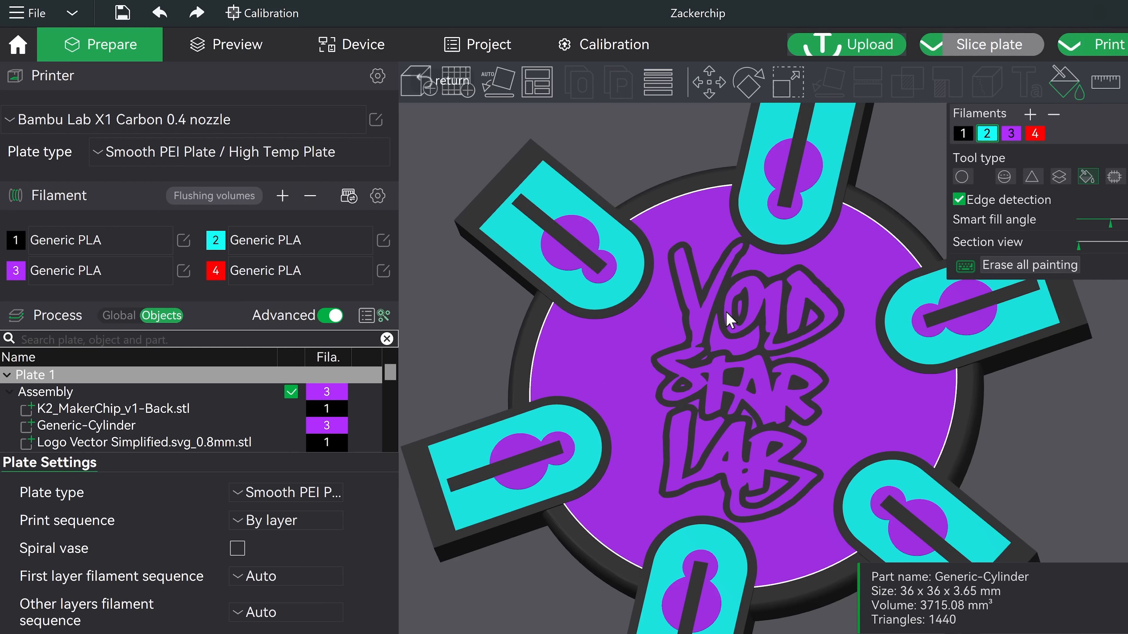
pyautogui.scroll(5, 583, 368)
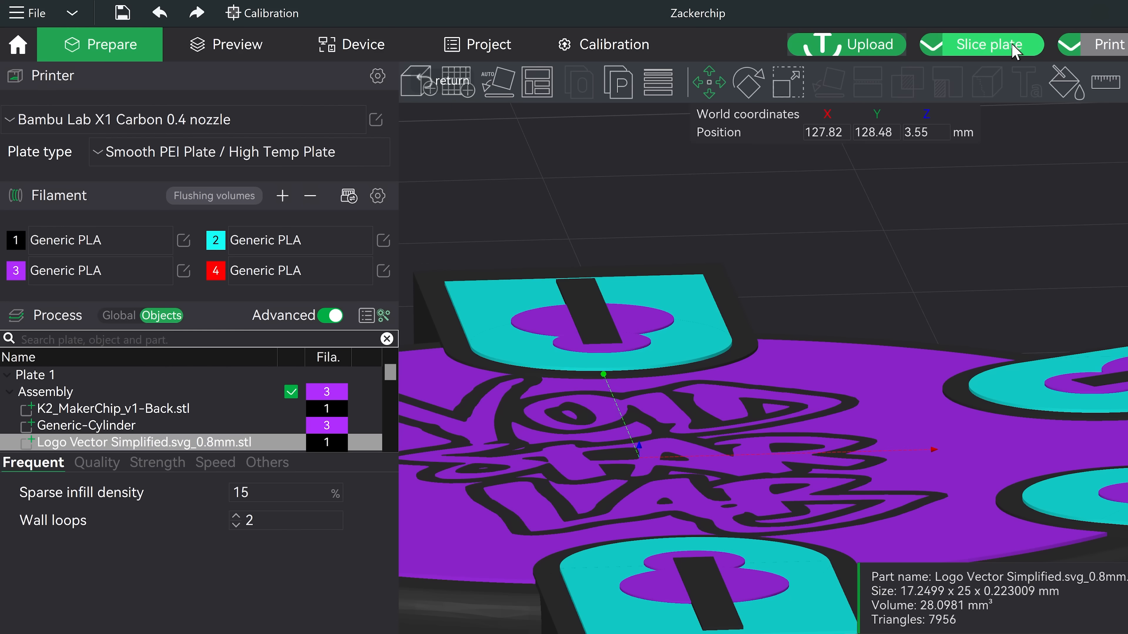
pyautogui.click(988, 44)
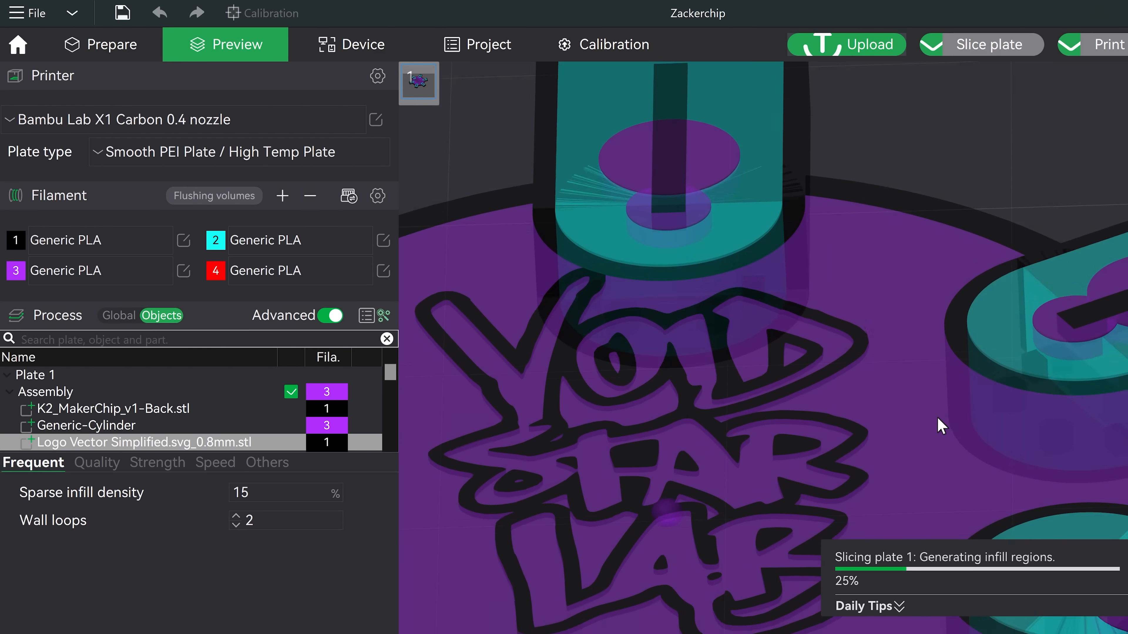
pyautogui.scroll(-5, 942, 429)
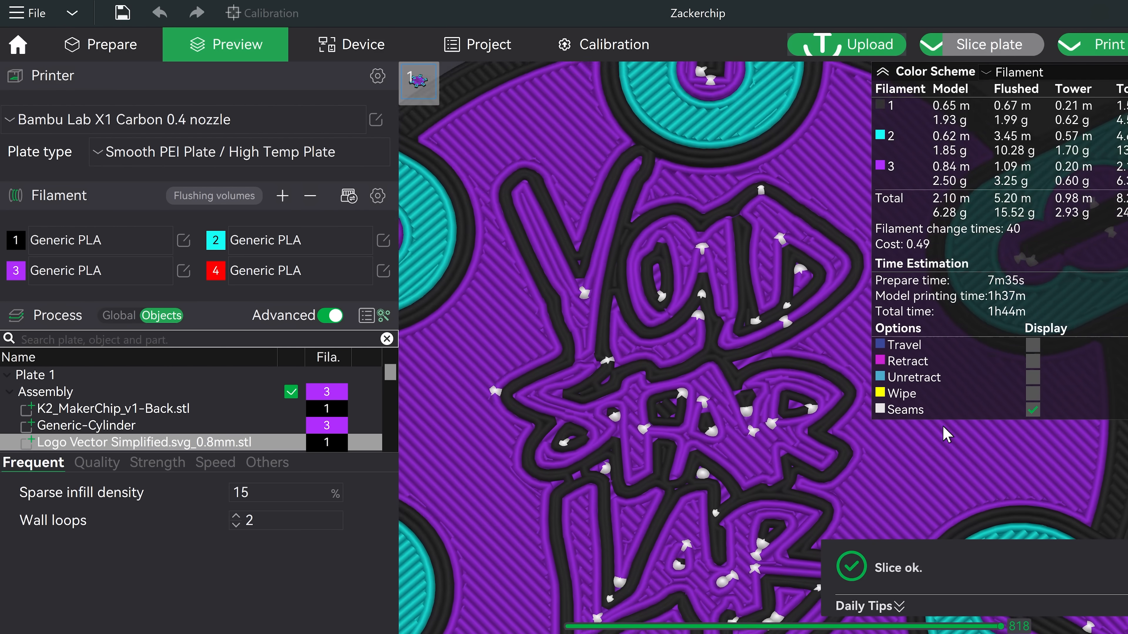
pyautogui.scroll(-5, 558, 480)
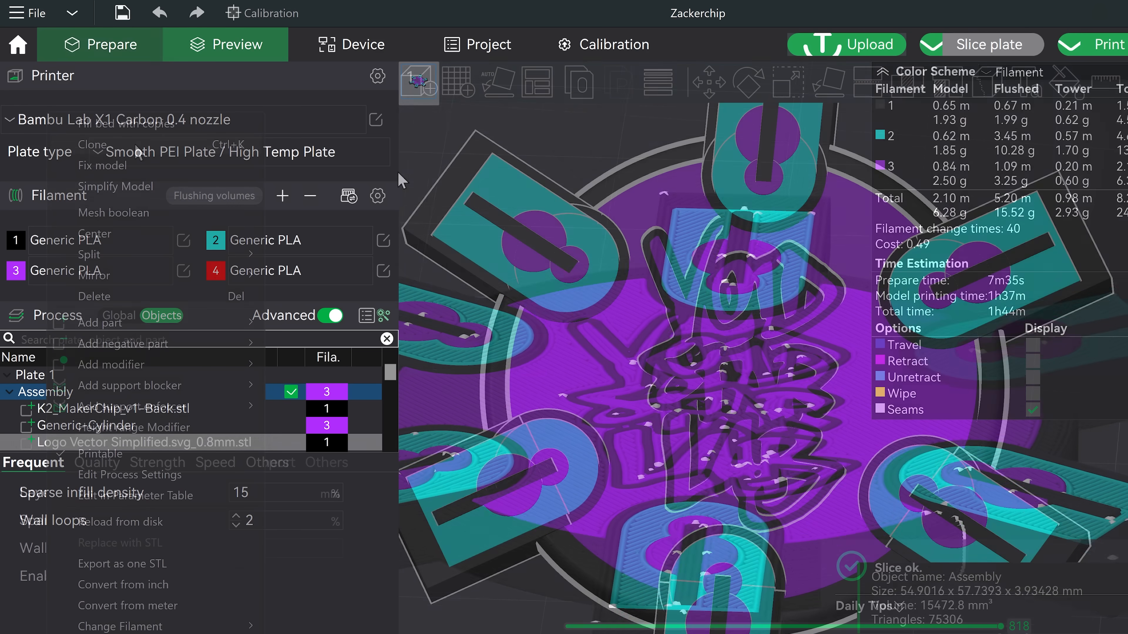
# Step: Select the chip assembly and set its X position to 128 mm
pyautogui.click(138, 150)
pyautogui.click(564, 343)
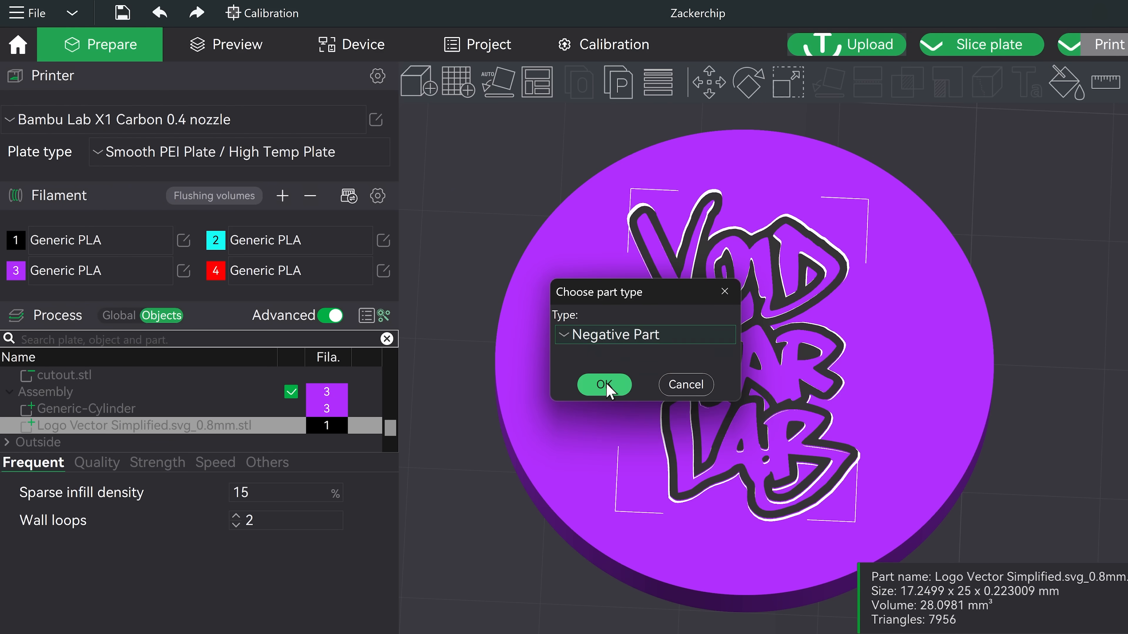
pyautogui.click(605, 385)
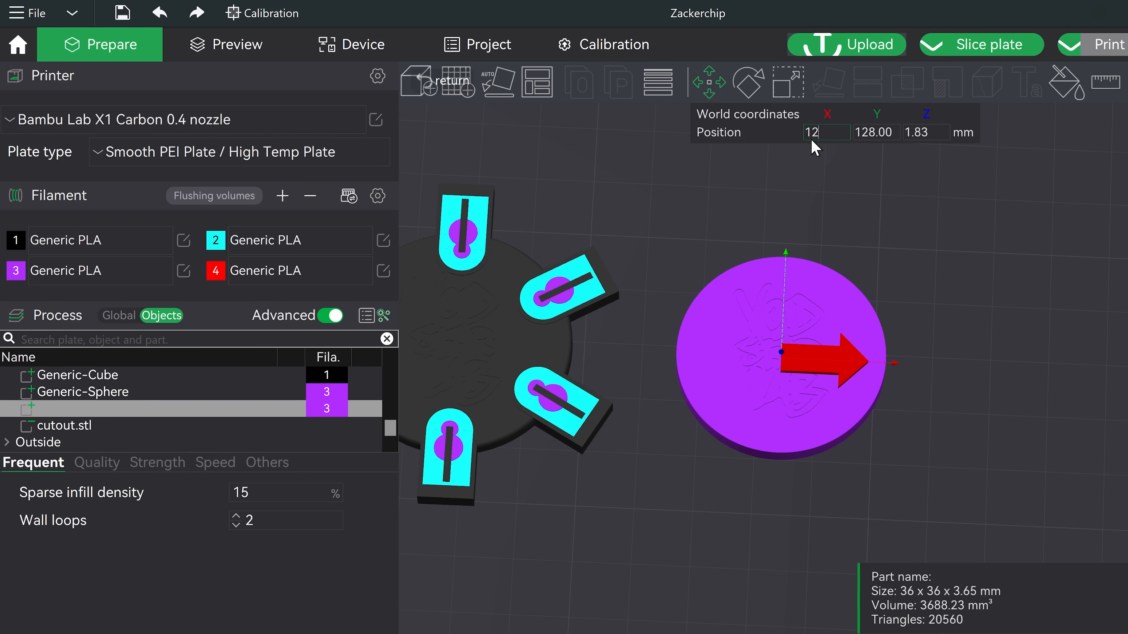
pyautogui.write('128')
pyautogui.press('Tab')
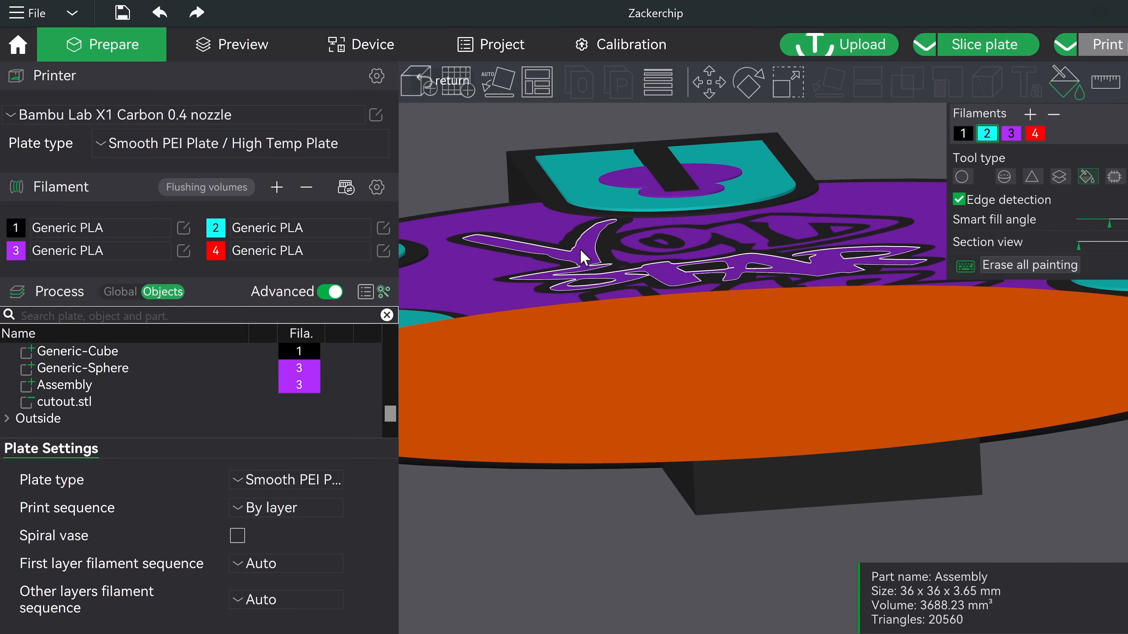
# Step: Inspect the chip's cross-section with the painting tool's section view, resetting its direction, and slice the plate
pyautogui.moveTo(636, 249); pyautogui.dragTo(702, 284)
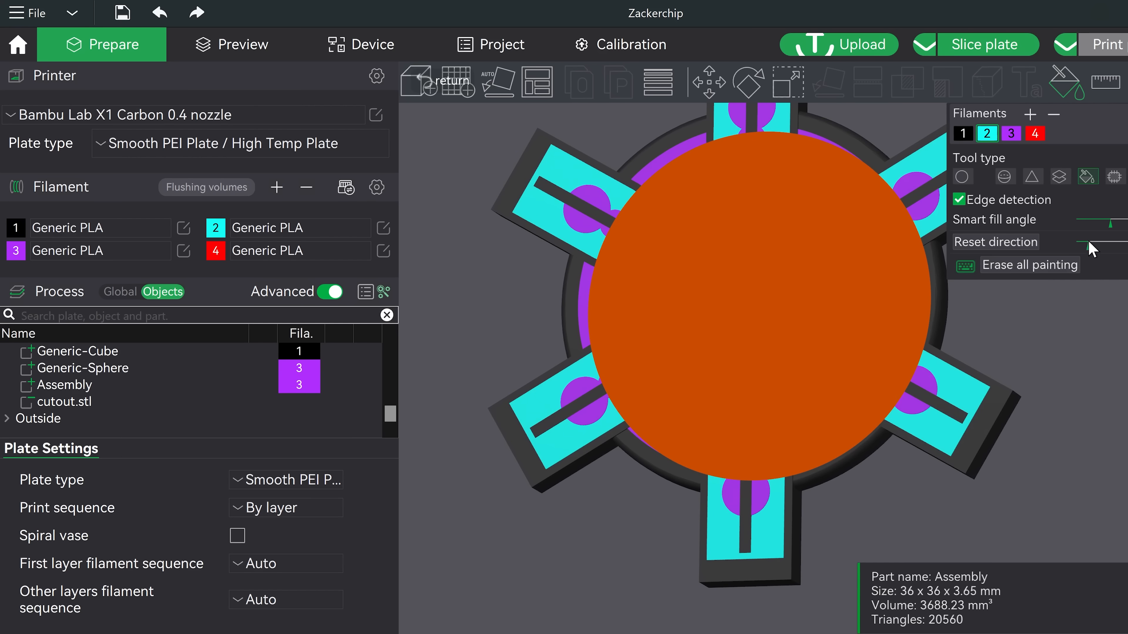
pyautogui.moveTo(963, 247)
pyautogui.mouseDown()
pyautogui.moveTo(1098, 227)
pyautogui.moveTo(1112, 178)
pyautogui.mouseUp()
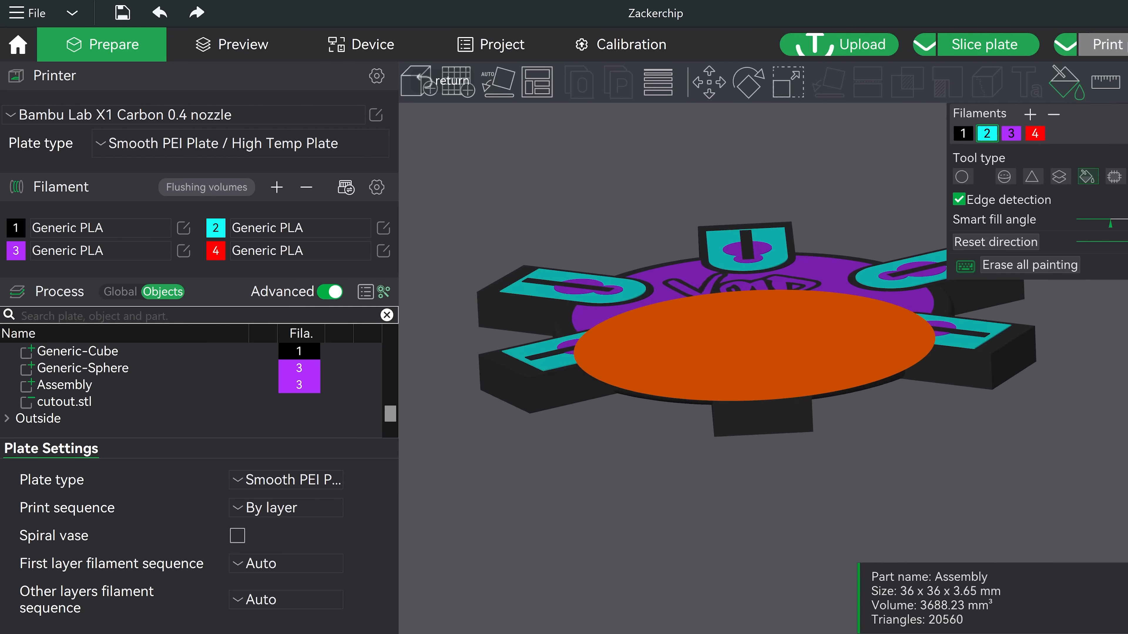
pyautogui.click(994, 241)
pyautogui.click(994, 241)
pyautogui.click(994, 241)
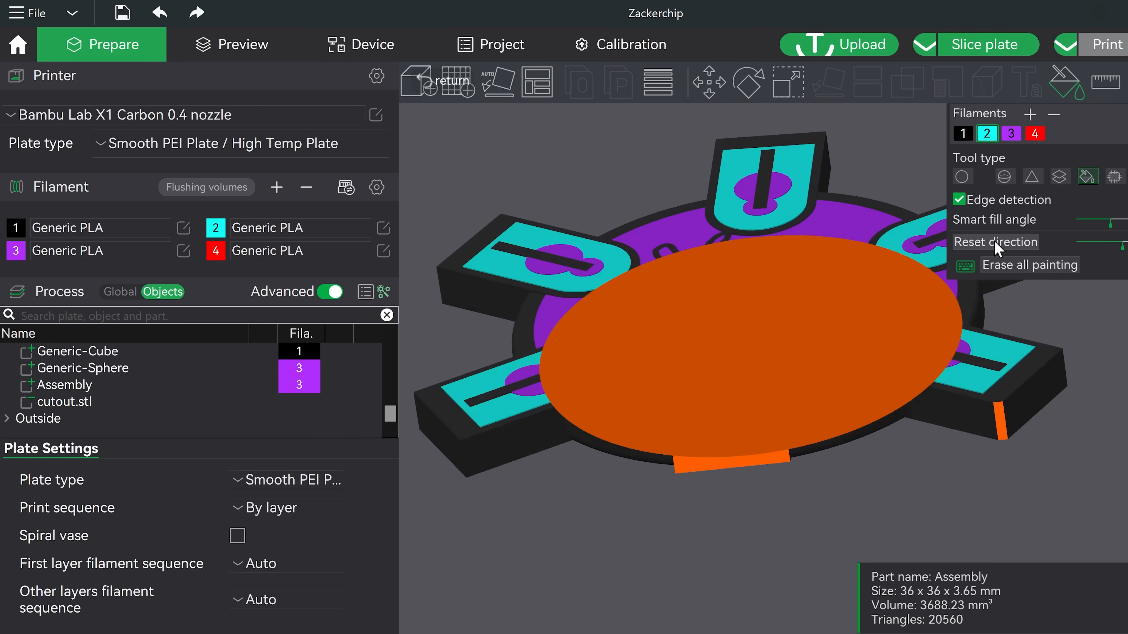
pyautogui.click(994, 240)
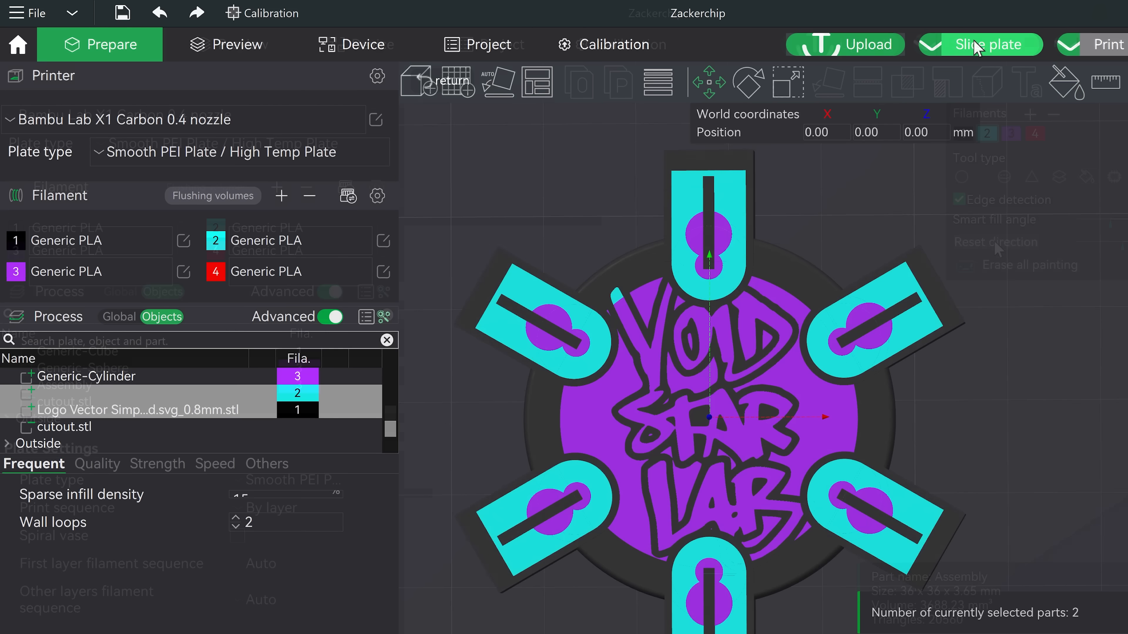
pyautogui.click(984, 44)
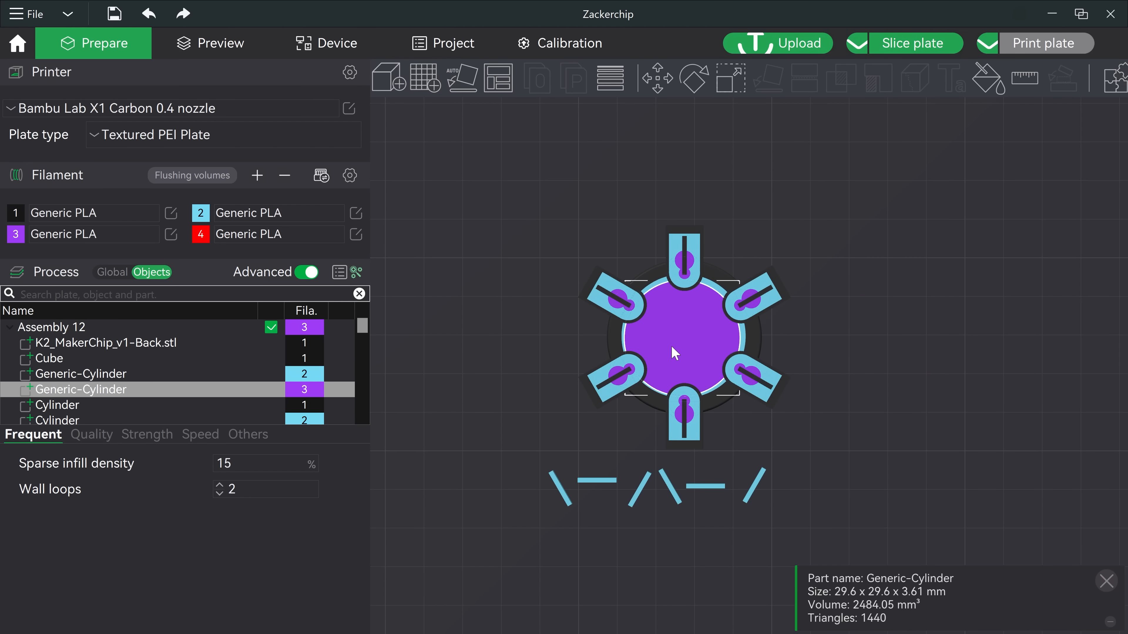
# Step: Move a loose cyan bar piece onto the chip beside a tab and select the next bar
pyautogui.moveTo(755, 485); pyautogui.dragTo(728, 269)
pyautogui.click(705, 486)
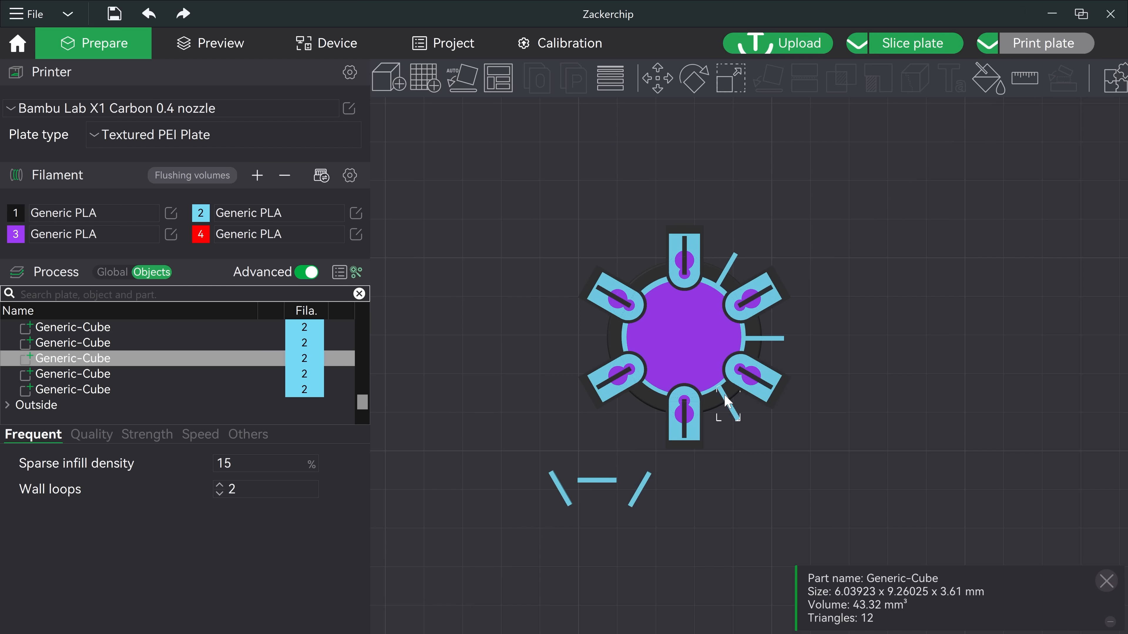